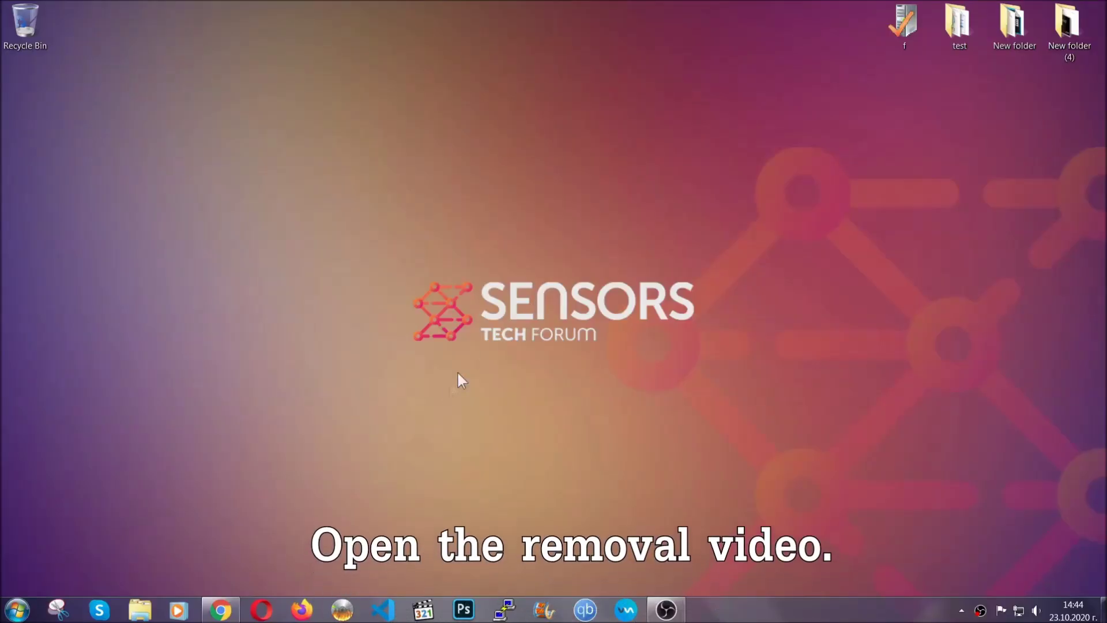
Bring the Chrome window showing the 'How to Remove a Ransomware Virus (Windows)' video to the front
{"action": "left_click", "coordinate": [221, 611]}
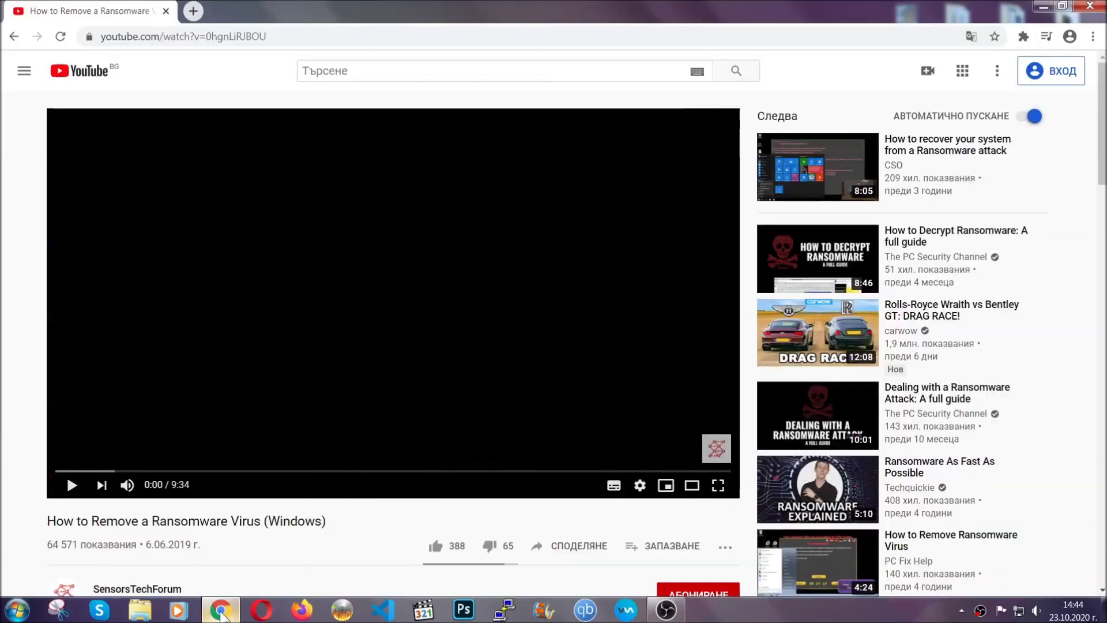
Scroll to the video description and launch the downloaded SpyHunter-Installer.exe
{"action": "scroll", "coordinate": [202, 468], "scroll_direction": "down", "scroll_amount": 3}
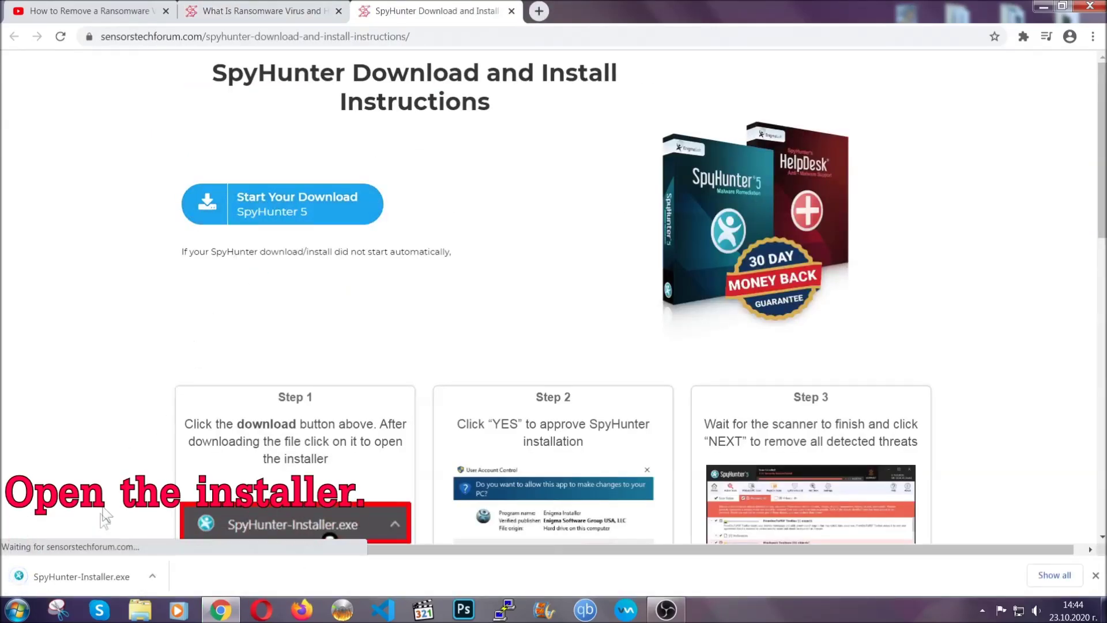
{"action": "left_click", "coordinate": [83, 579]}
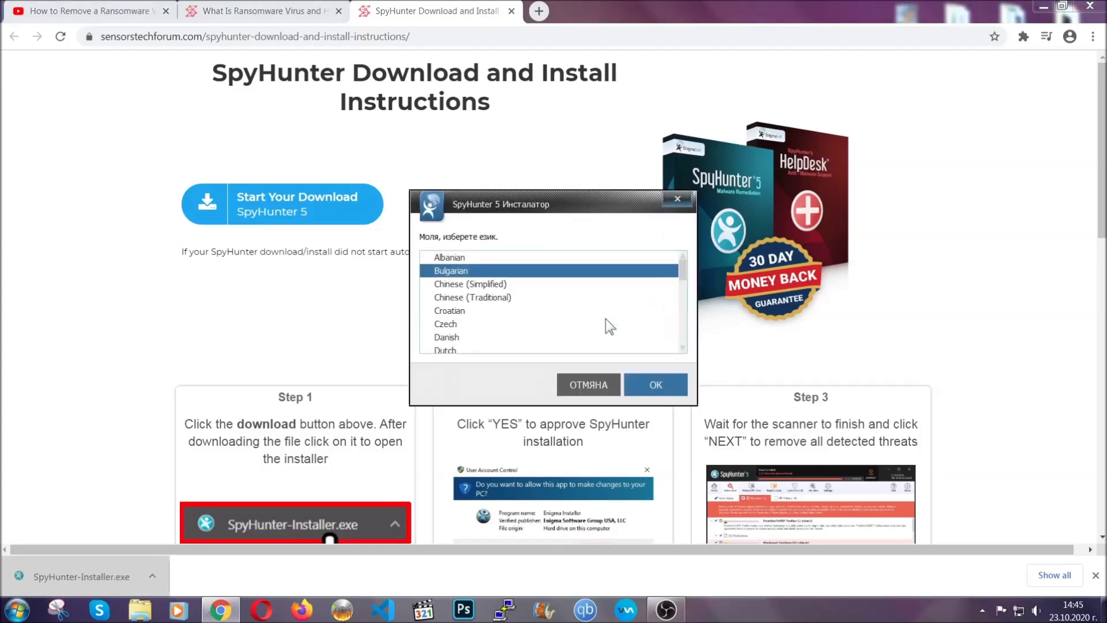
Install SpyHunter 5 in English, accepting the EULA and Privacy Policy, and finish setup
{"action": "scroll", "coordinate": [569, 317], "scroll_direction": "down", "scroll_amount": 2}
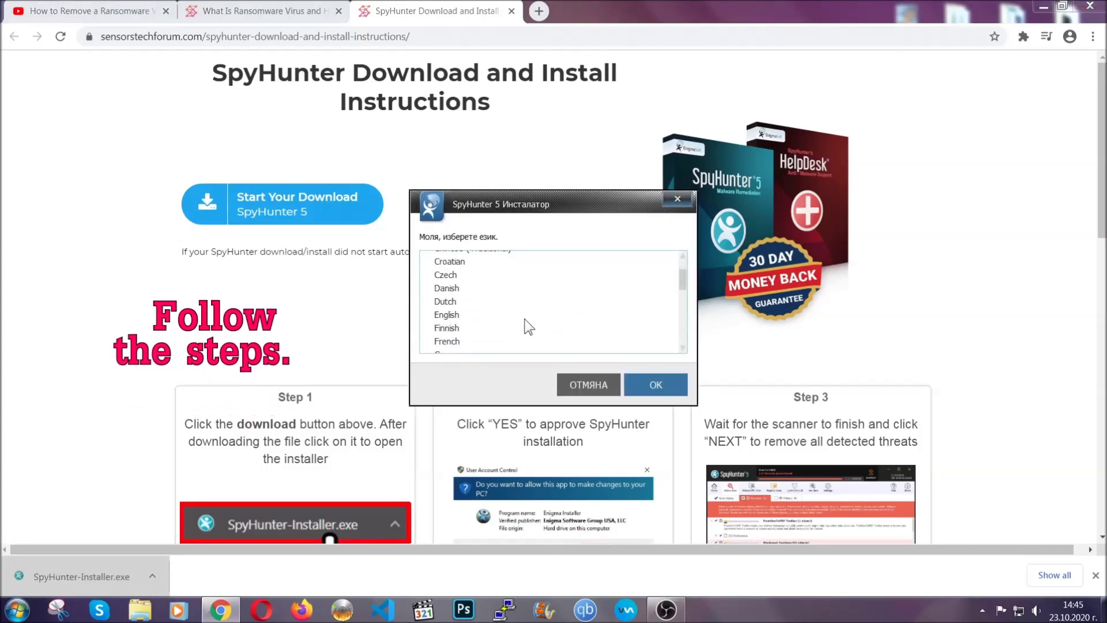
{"action": "left_click", "coordinate": [519, 316]}
{"action": "left_click", "coordinate": [642, 384]}
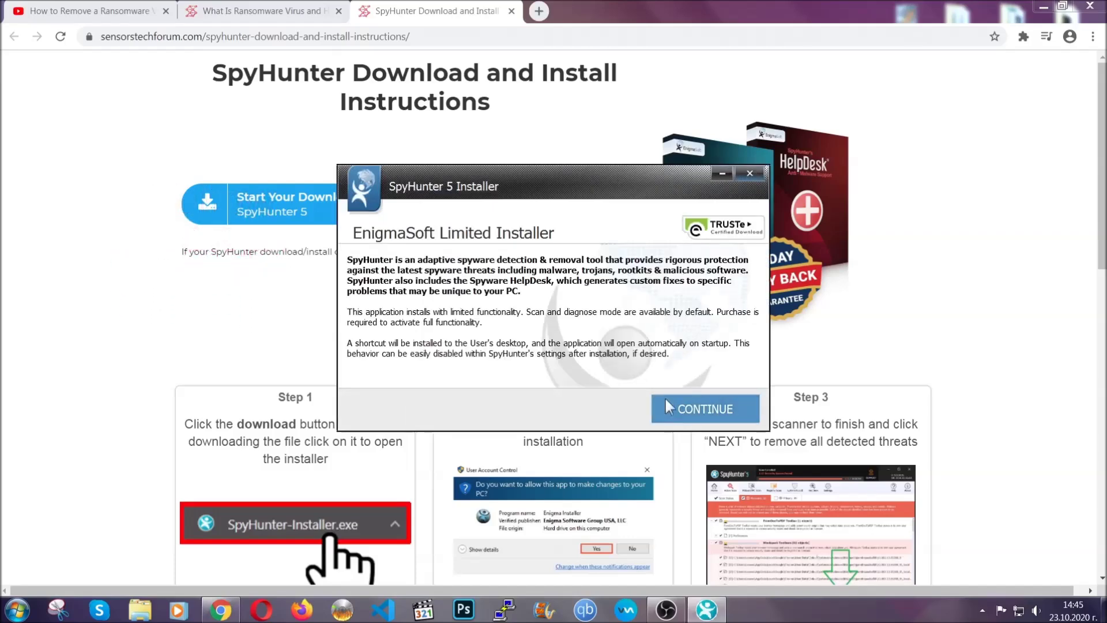
{"action": "left_click", "coordinate": [666, 399]}
{"action": "left_click", "coordinate": [635, 373]}
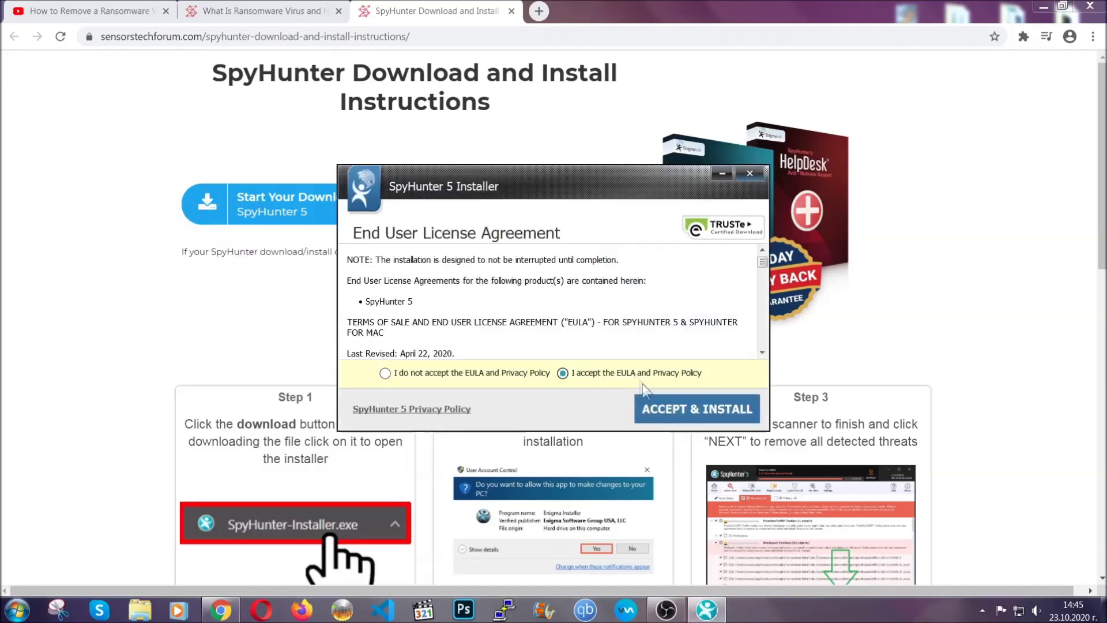
{"action": "left_click", "coordinate": [660, 403]}
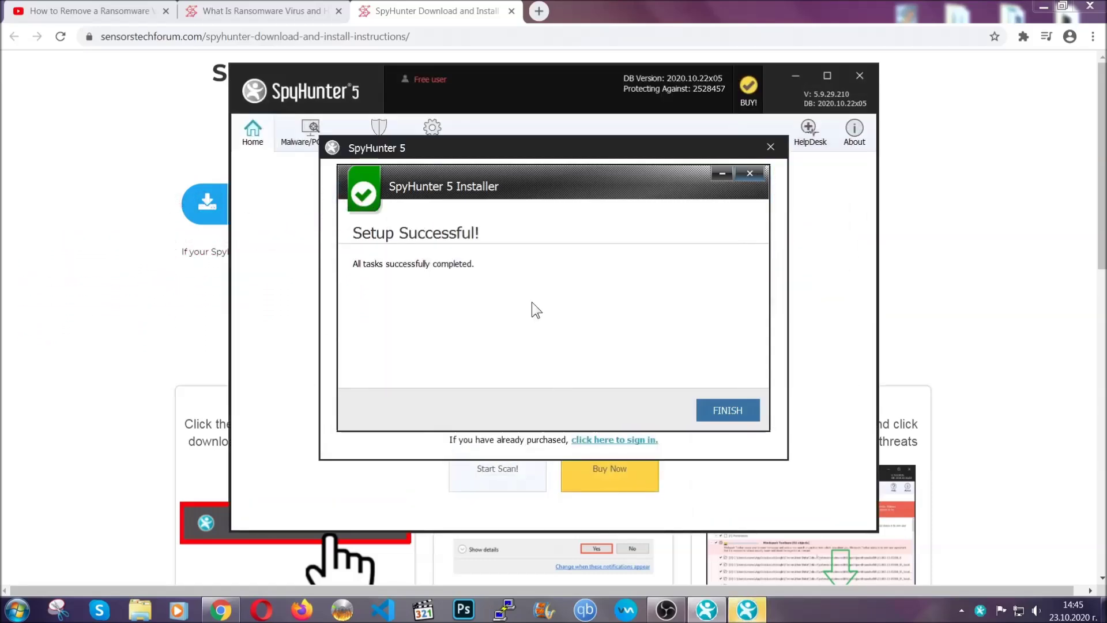
{"action": "left_click", "coordinate": [707, 411]}
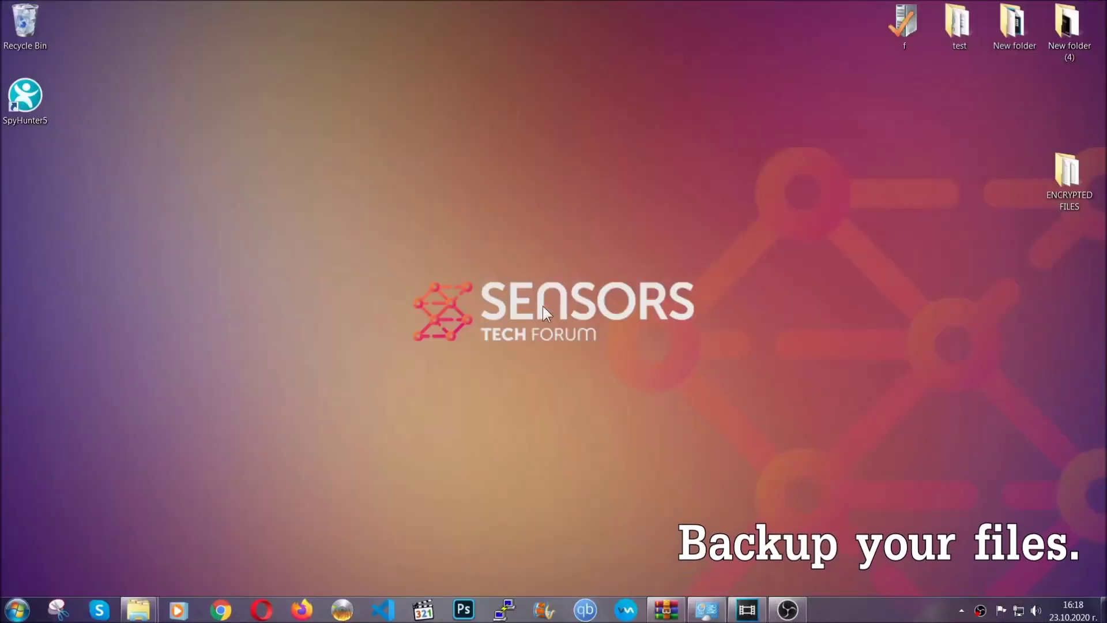
Copy all six .efji files from the ENCRYPTED FILES folder
{"action": "double_click", "coordinate": [1061, 178]}
{"action": "left_click_drag", "start_coordinate": [415, 286], "coordinate": [867, 213]}
{"action": "right_click", "coordinate": [868, 213]}
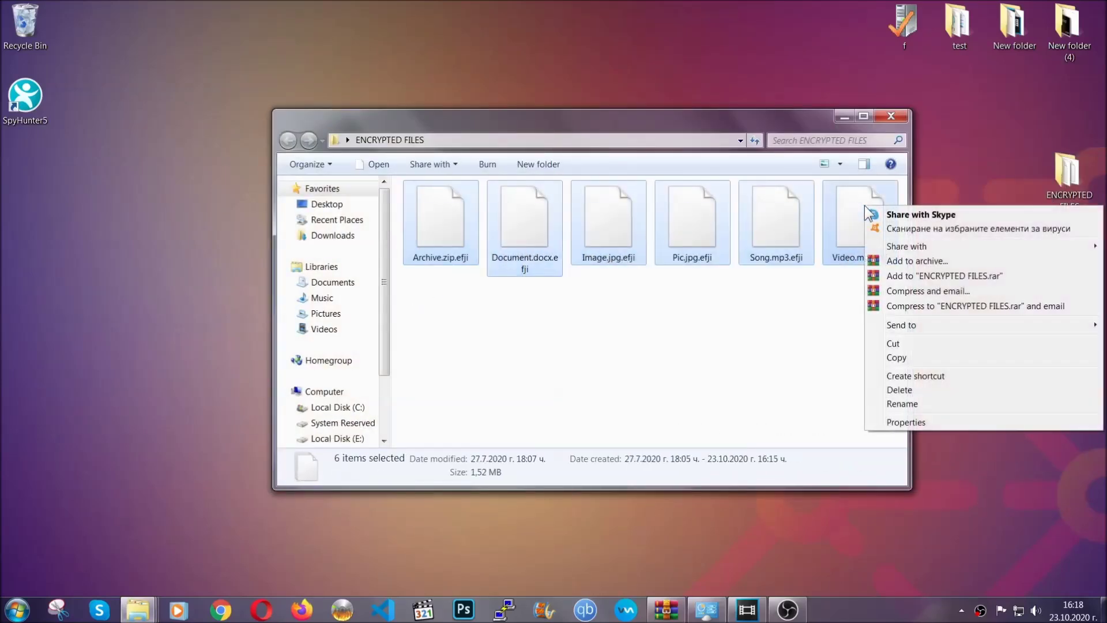
{"action": "left_click", "coordinate": [897, 358]}
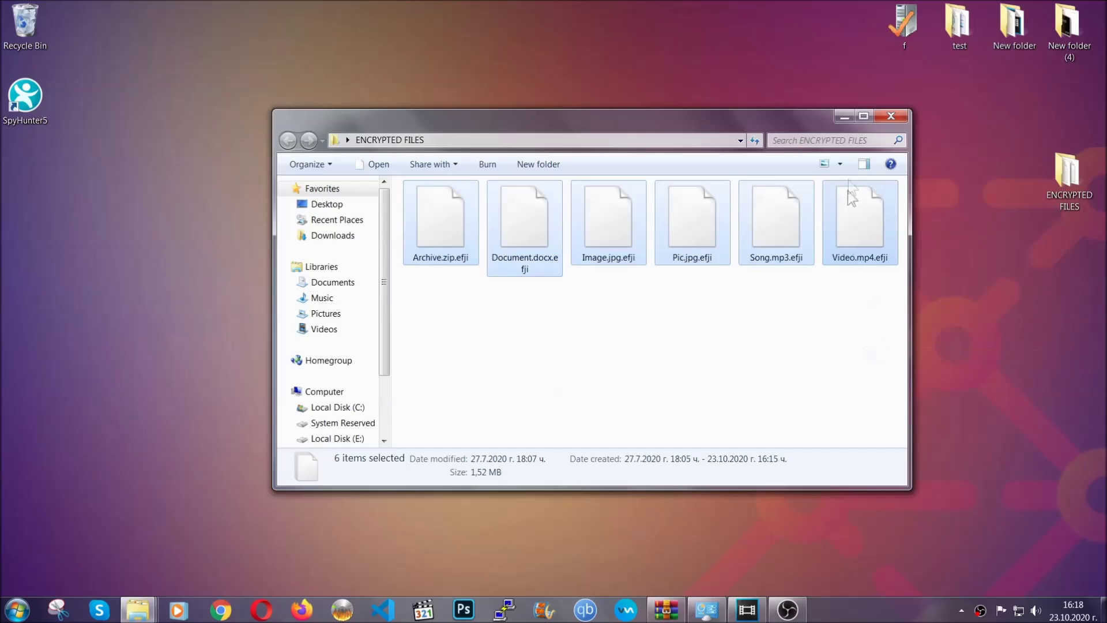
{"action": "left_click", "coordinate": [847, 116]}
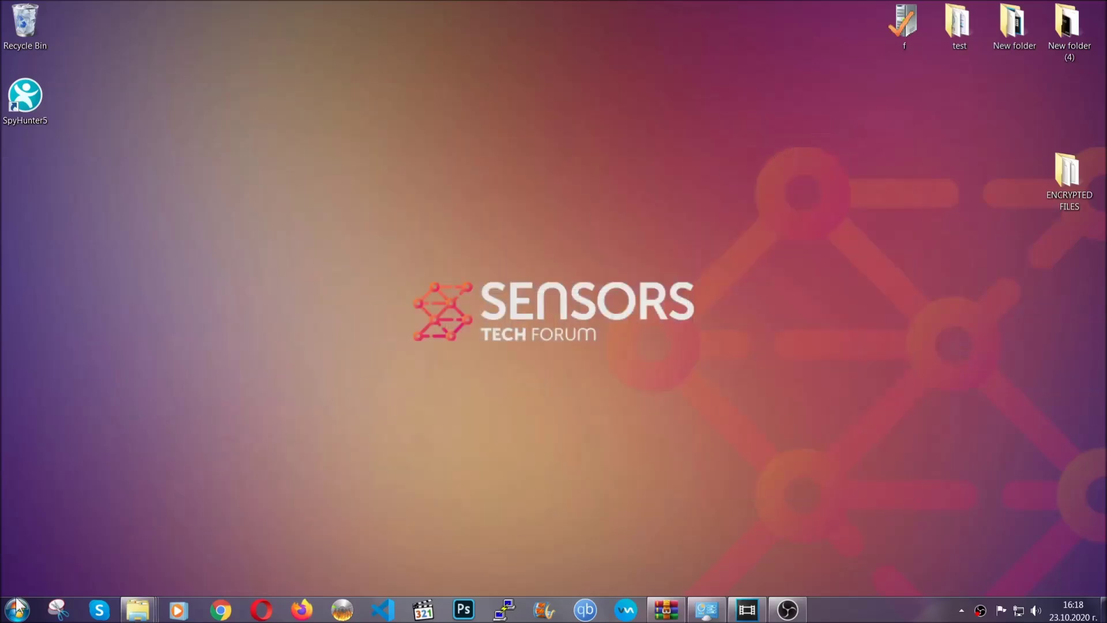
Paste the copied files onto FLASH DRIVE (H:) and close the drive window
{"action": "left_click", "coordinate": [17, 609]}
{"action": "left_click", "coordinate": [211, 433]}
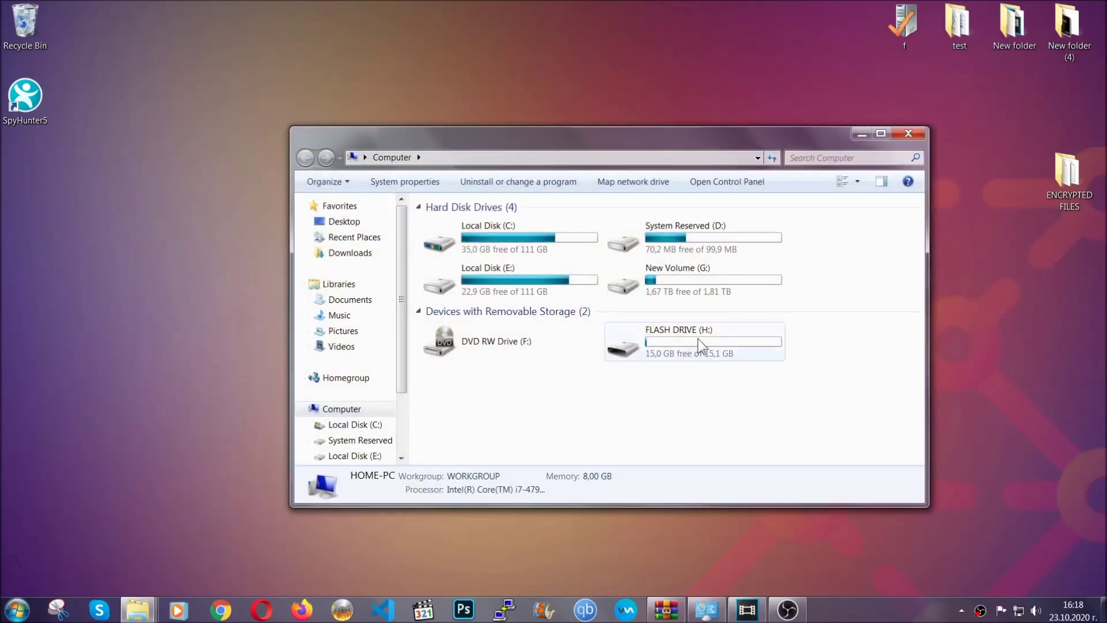
{"action": "double_click", "coordinate": [697, 338]}
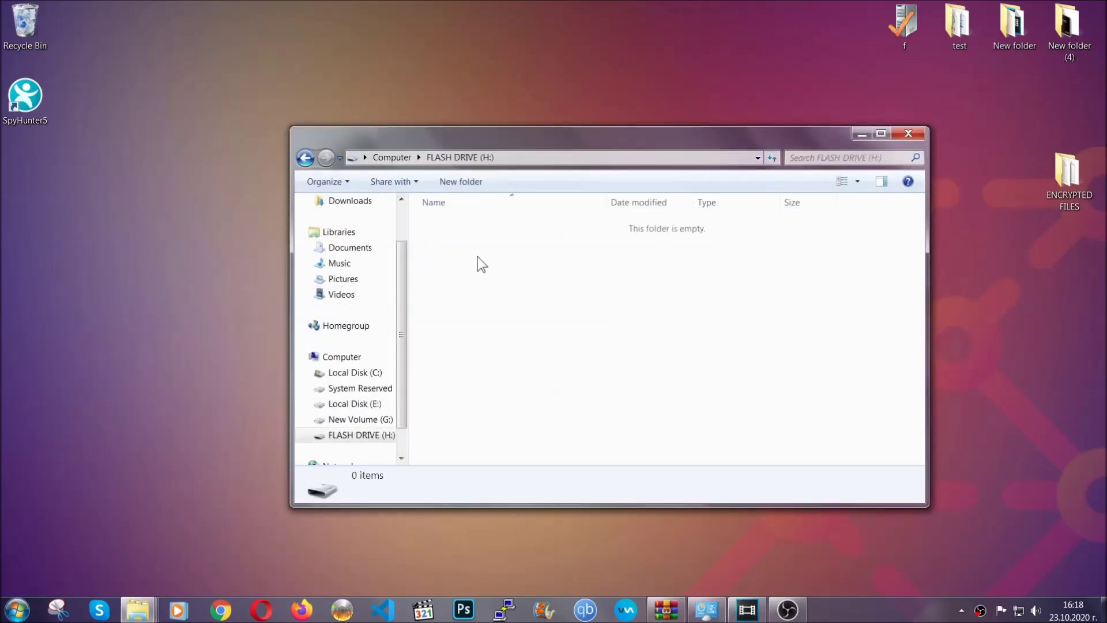
{"action": "right_click", "coordinate": [478, 257]}
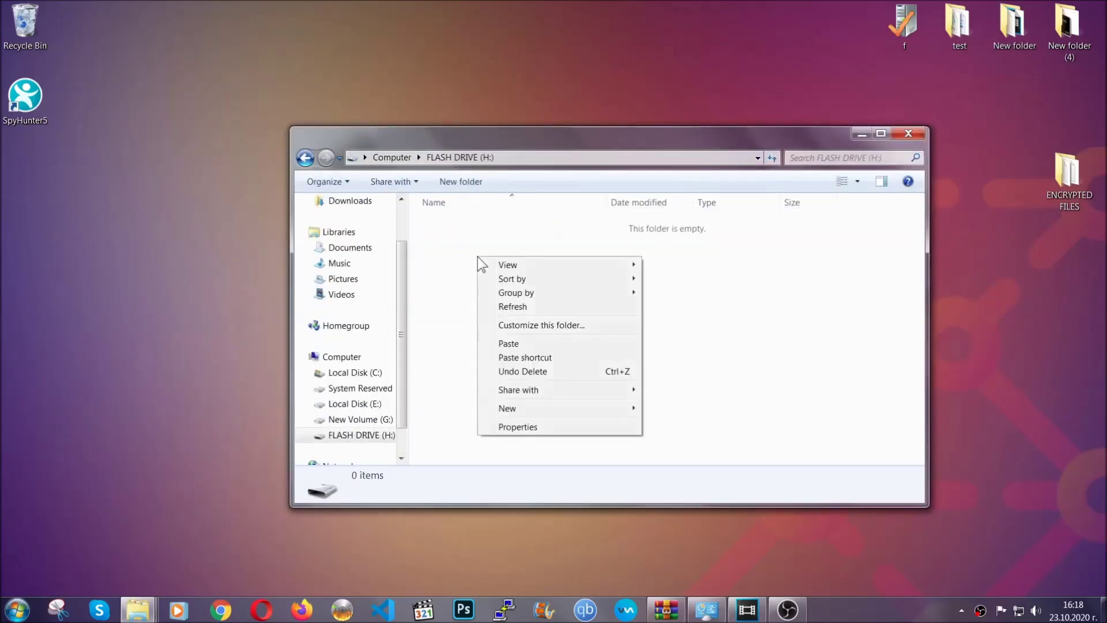
{"action": "left_click", "coordinate": [504, 343]}
{"action": "left_click", "coordinate": [504, 345]}
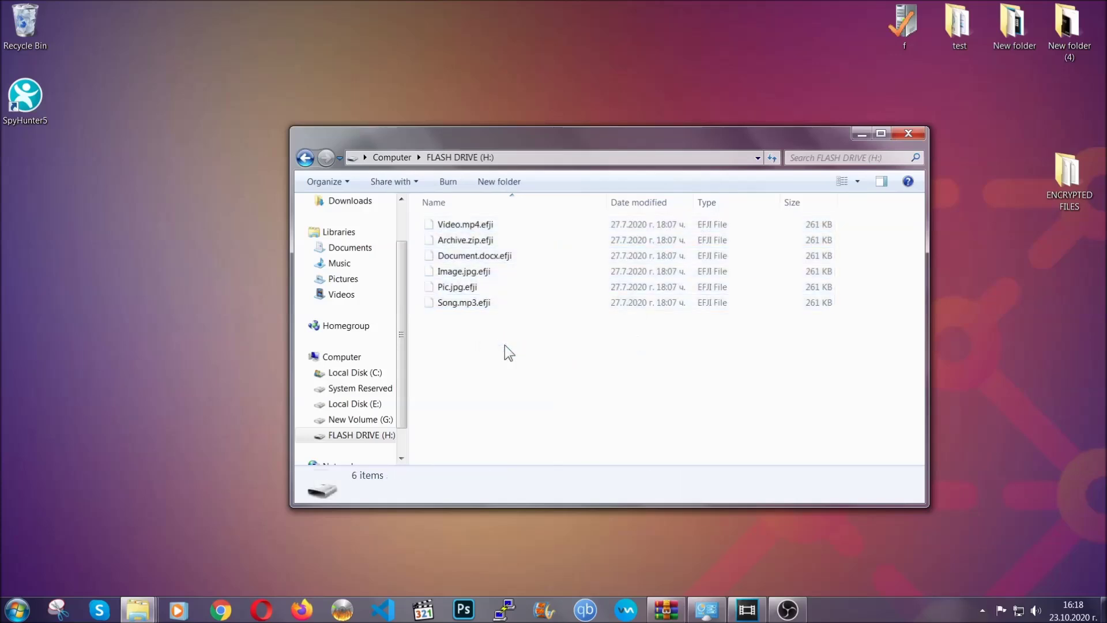
{"action": "left_click", "coordinate": [908, 134]}
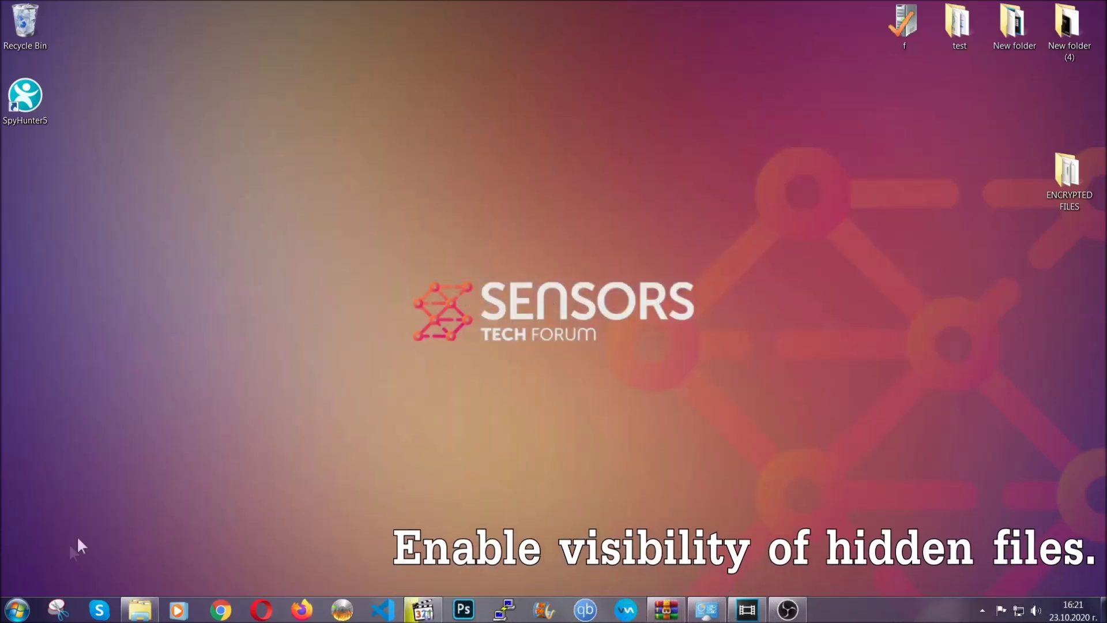
Find 'show hidden files and folders' in Start and apply Show hidden files, folders, and drives
{"action": "left_click", "coordinate": [16, 610]}
{"action": "left_click", "coordinate": [46, 574]}
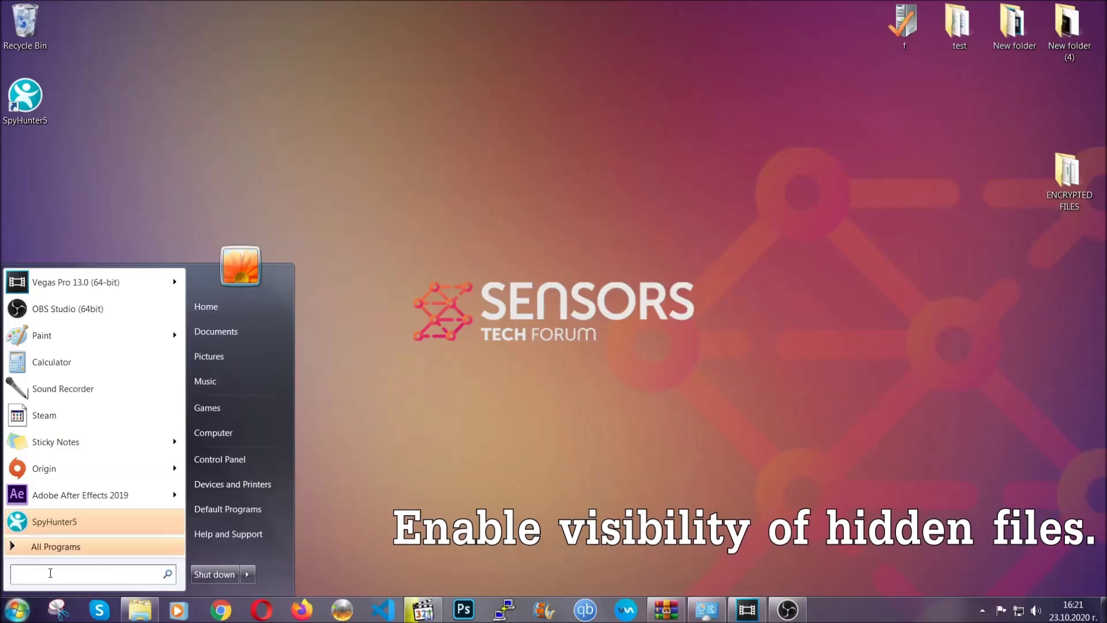
{"action": "type", "text": "showh"}
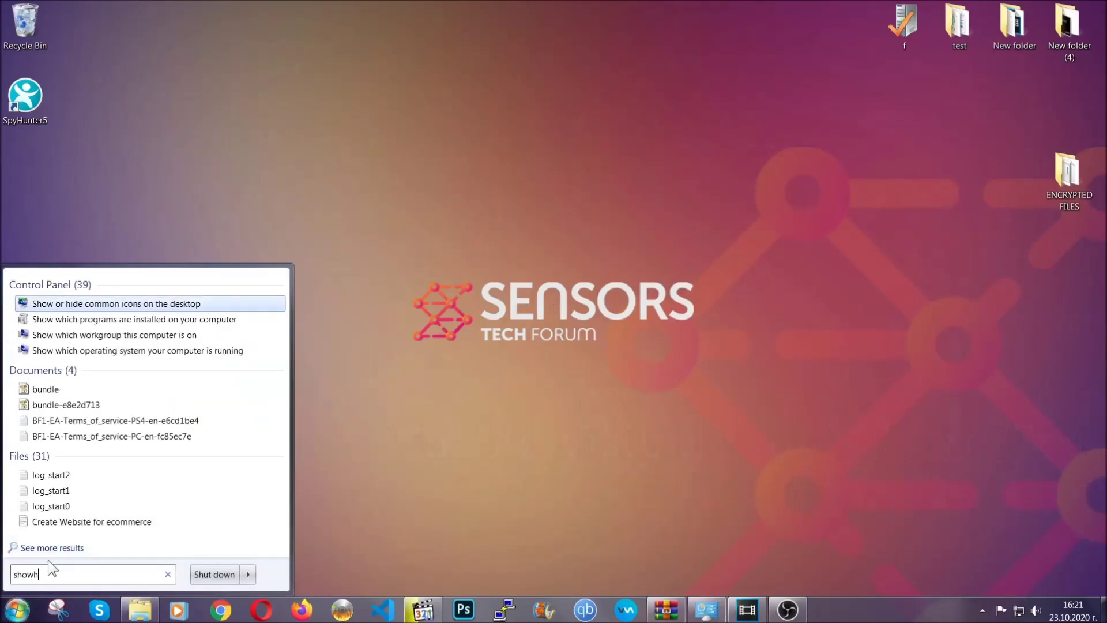
{"action": "key", "text": "BackSpace"}
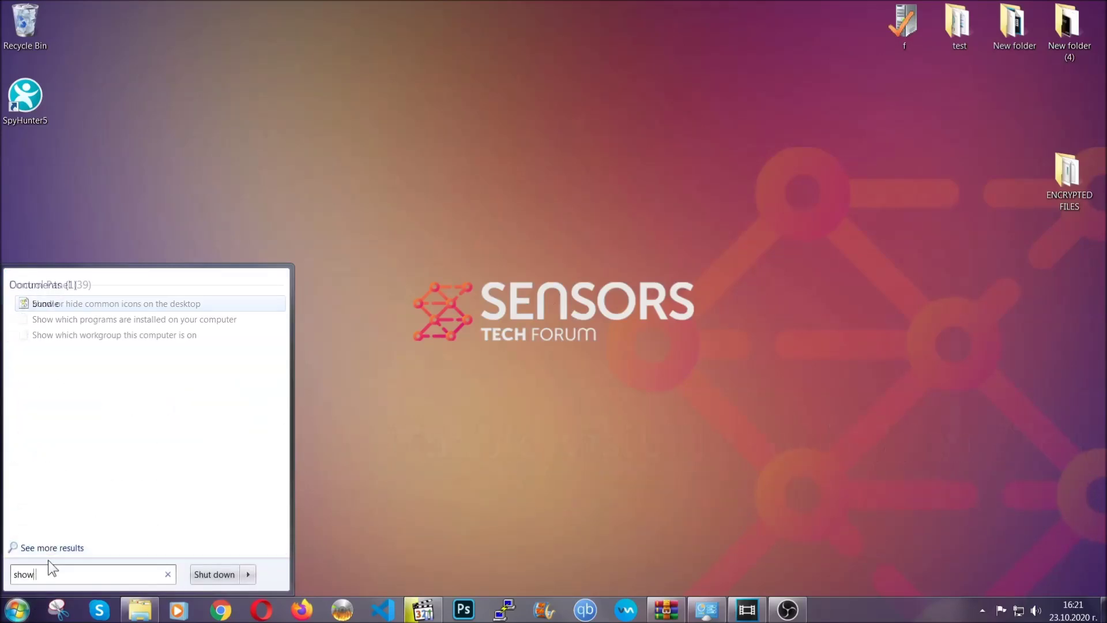
{"action": "type", "text": "hidden files and folders"}
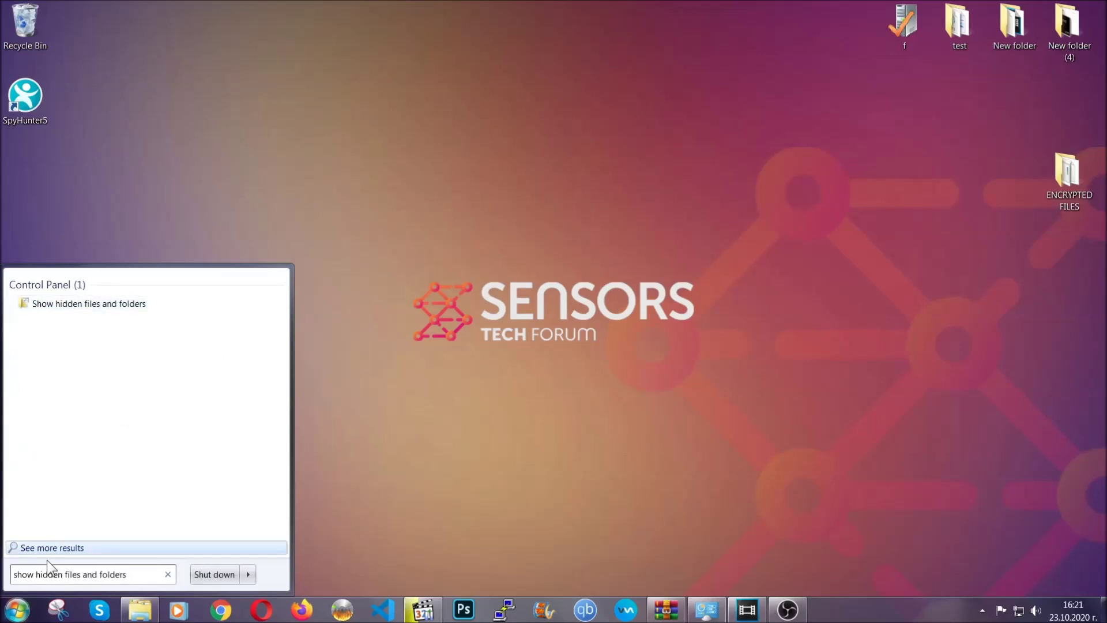
{"action": "left_click", "coordinate": [132, 305]}
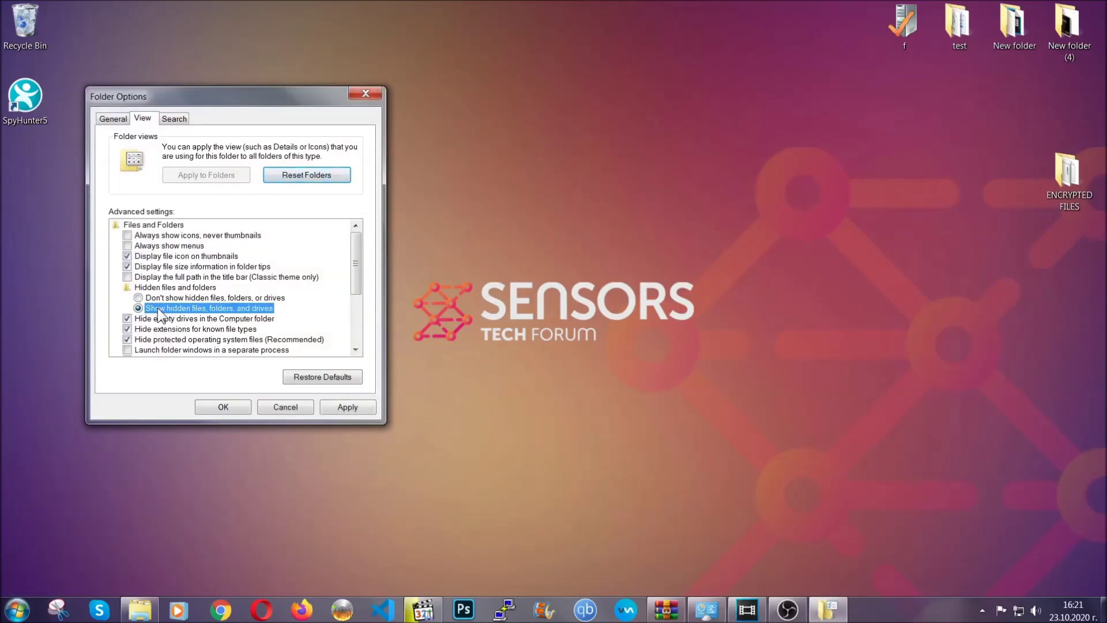
{"action": "left_click", "coordinate": [343, 410]}
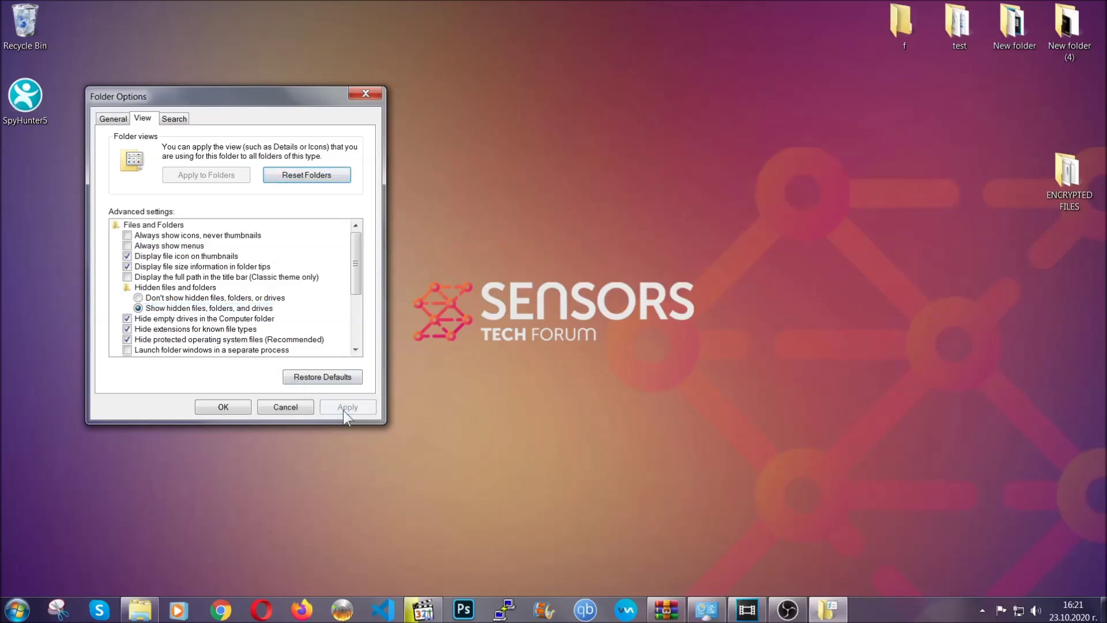
{"action": "left_click", "coordinate": [222, 407]}
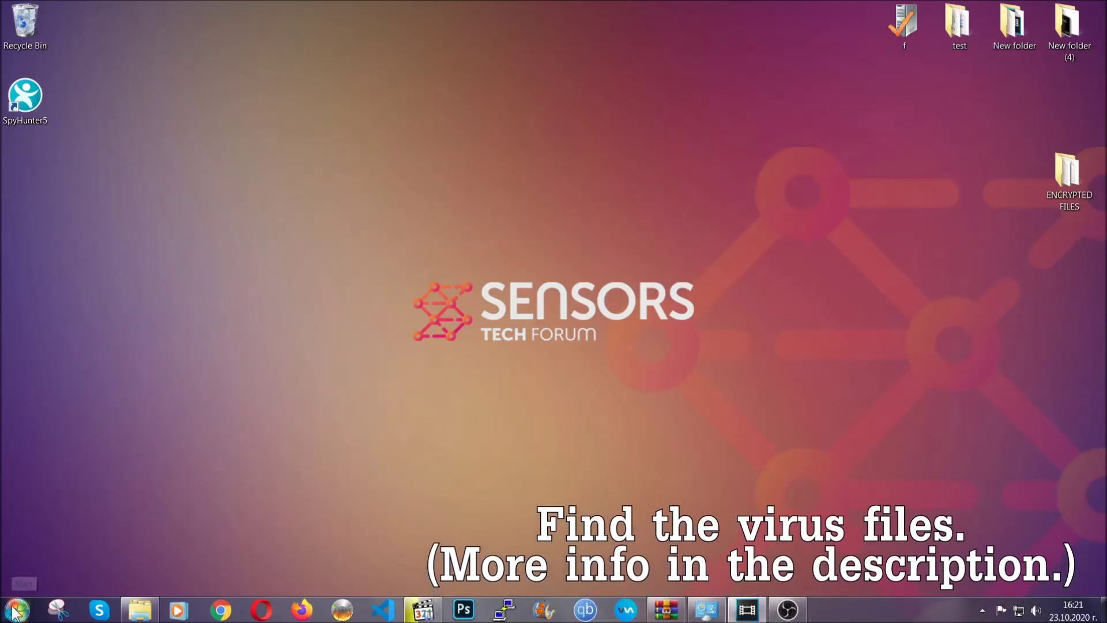
Search the whole Computer for 'fileextension:exe Example Vir'
{"action": "key", "text": "super"}
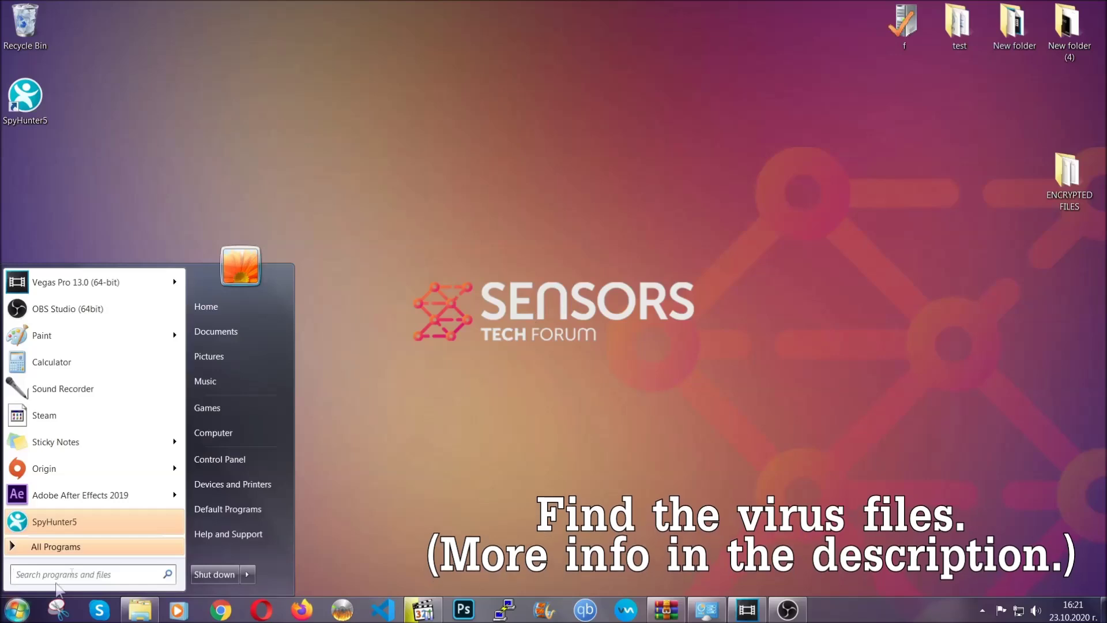
{"action": "left_click", "coordinate": [229, 433]}
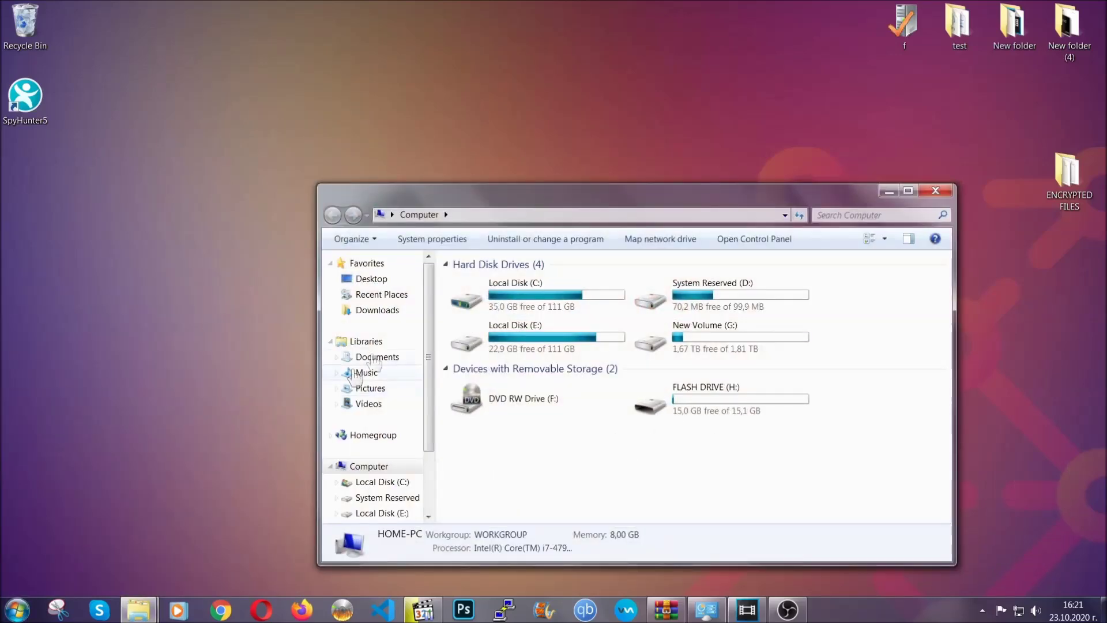
{"action": "left_click_drag", "start_coordinate": [601, 203], "coordinate": [529, 155]}
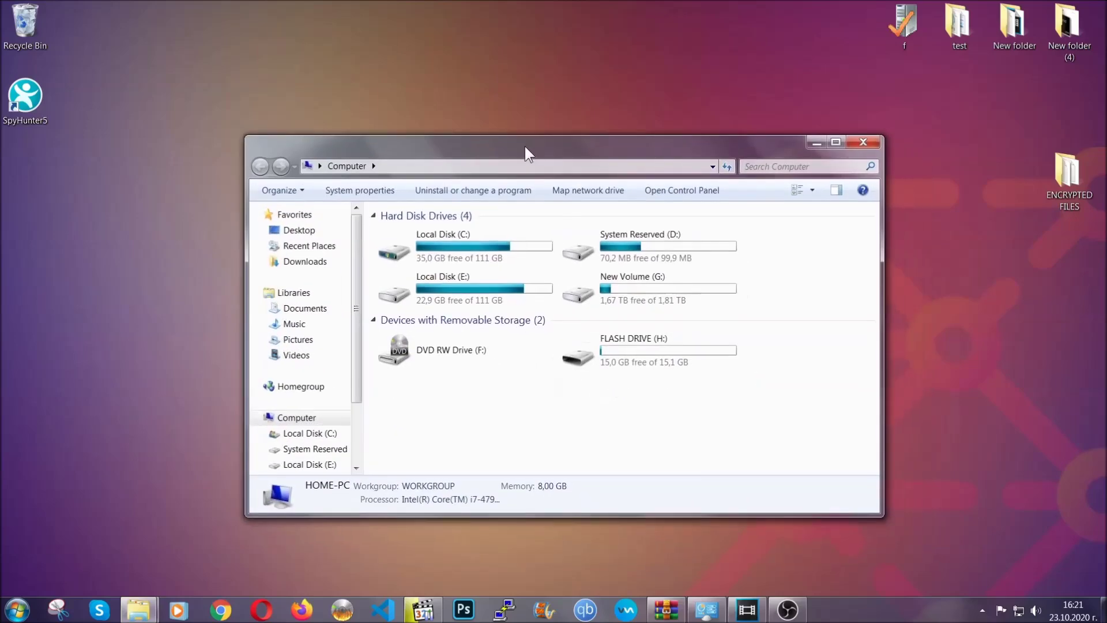
{"action": "left_click", "coordinate": [753, 166]}
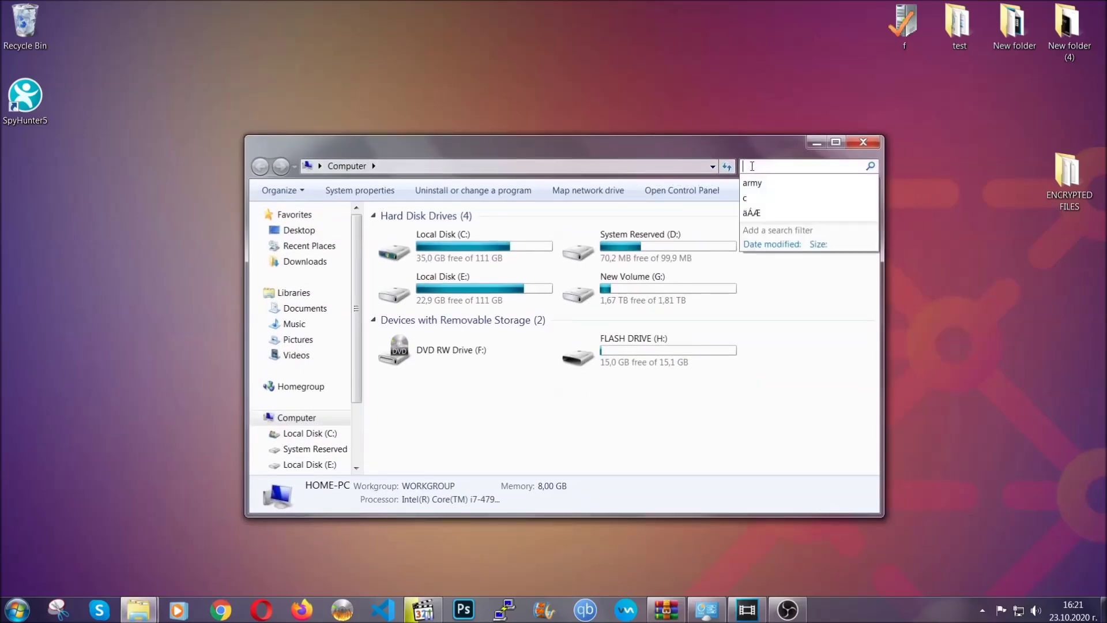
{"action": "type", "text": "file"}
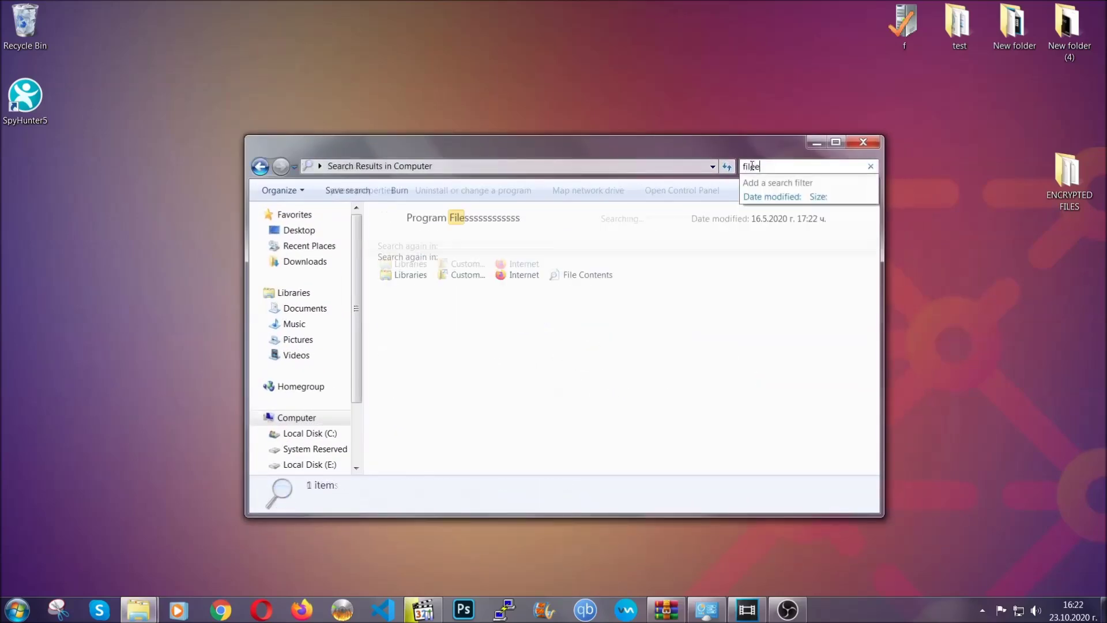
{"action": "type", "text": "extension:exe "}
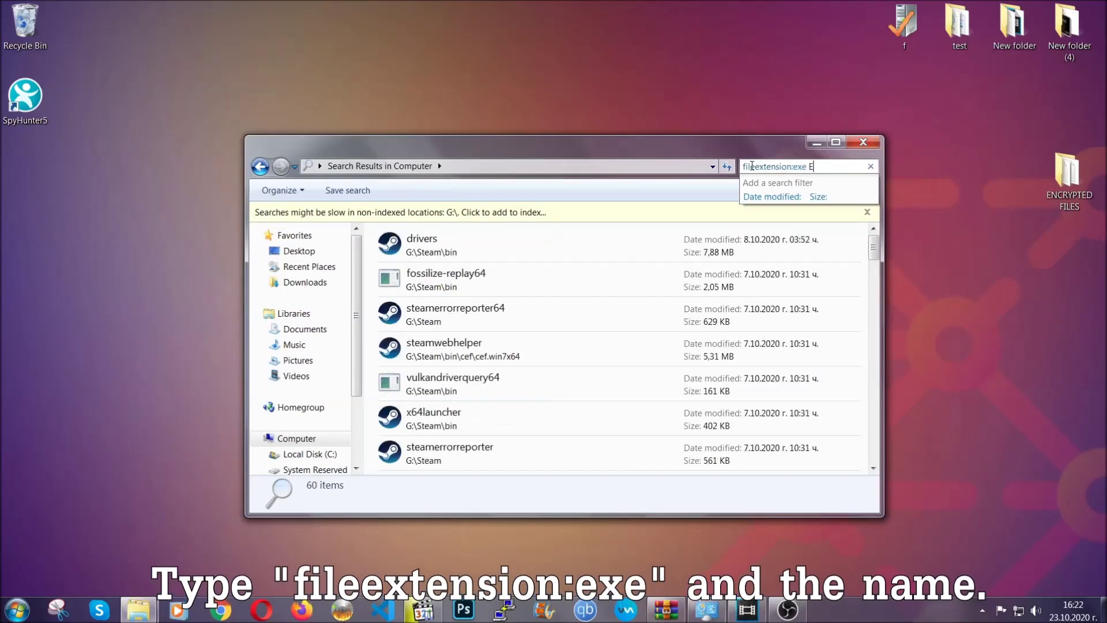
{"action": "type", "text": "Example Virus Name"}
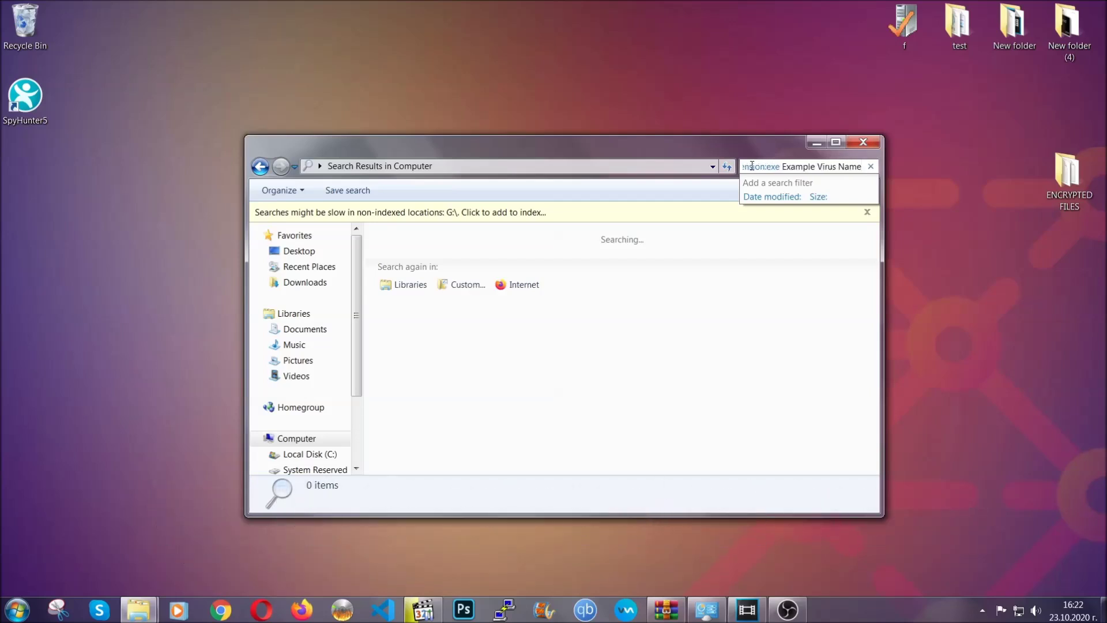
{"action": "key", "text": "Return"}
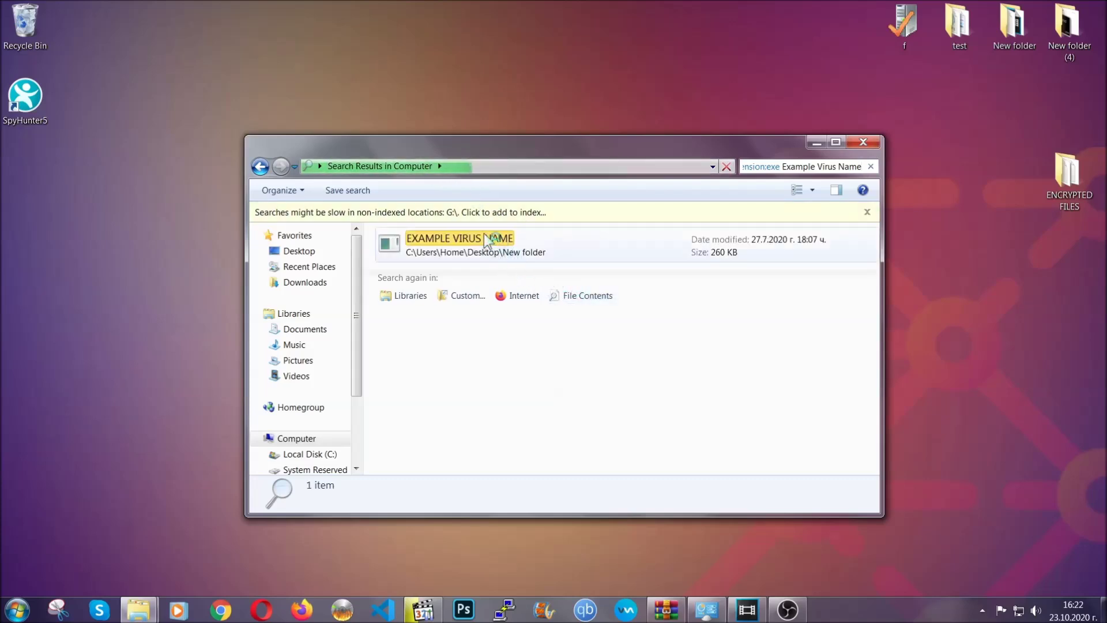
Delete the EXAMPLE VIRUS NAME result to the Recycle Bin and close the search window
{"action": "left_click", "coordinate": [484, 235]}
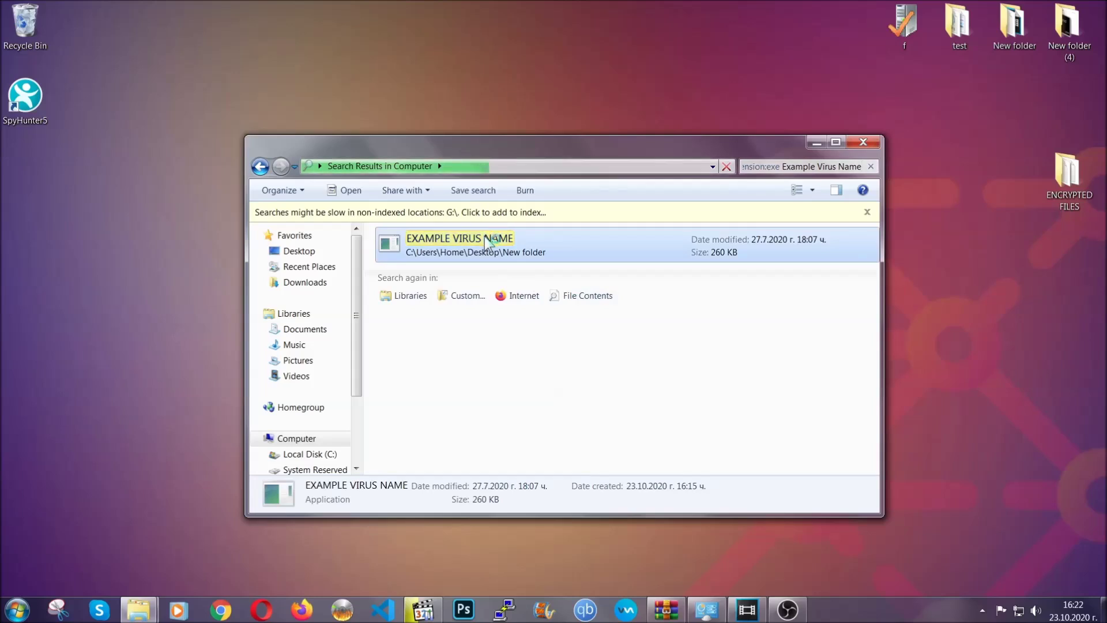
{"action": "right_click", "coordinate": [484, 236]}
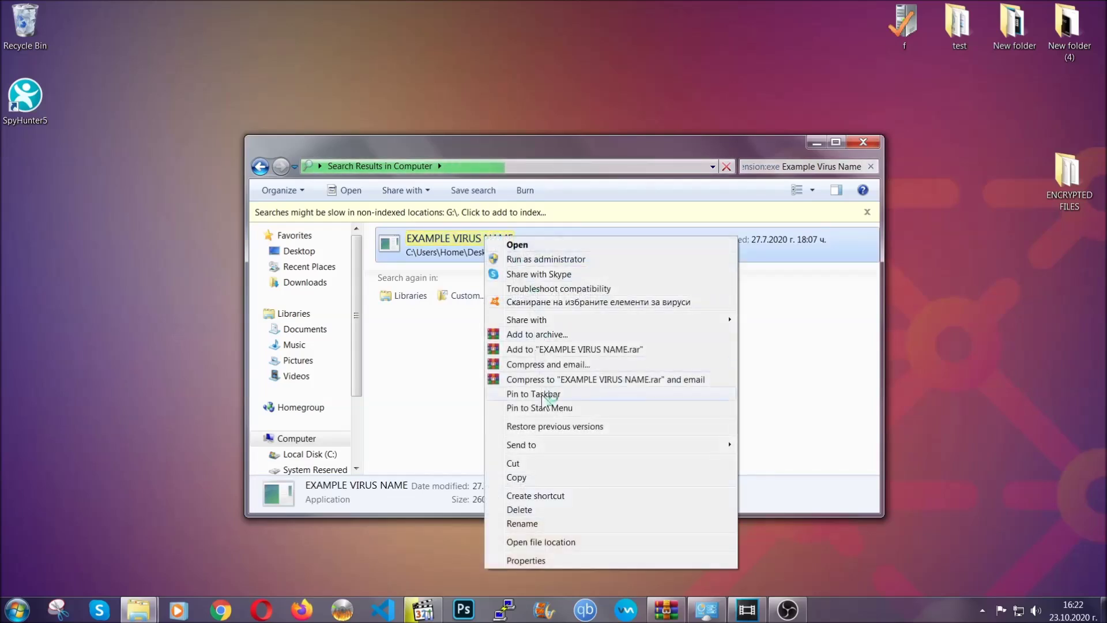
{"action": "left_click", "coordinate": [534, 510]}
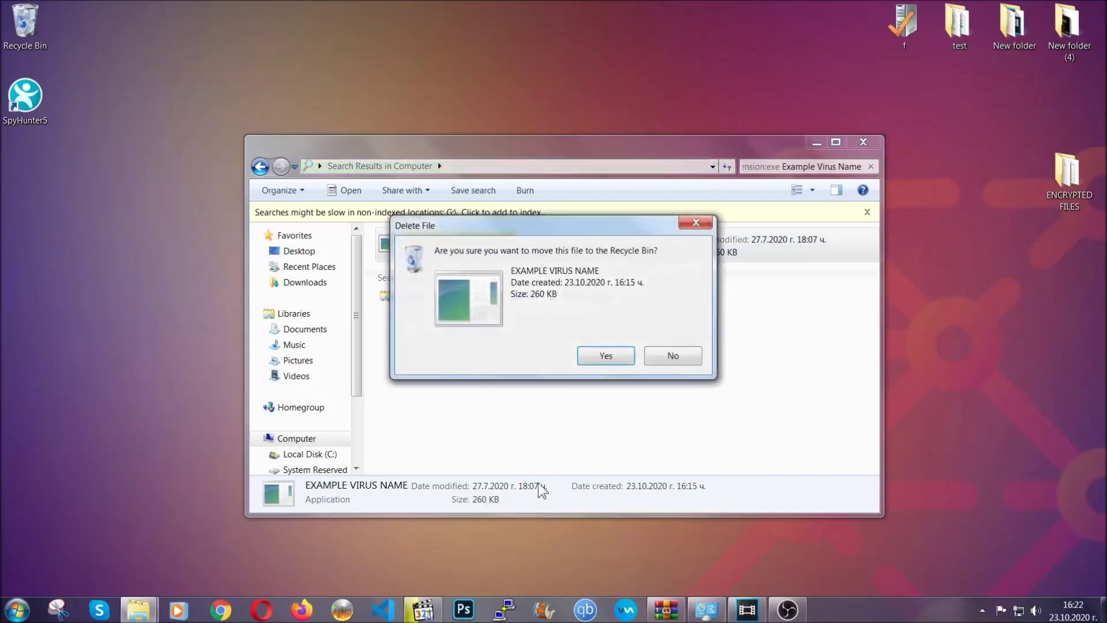
{"action": "left_click", "coordinate": [606, 355]}
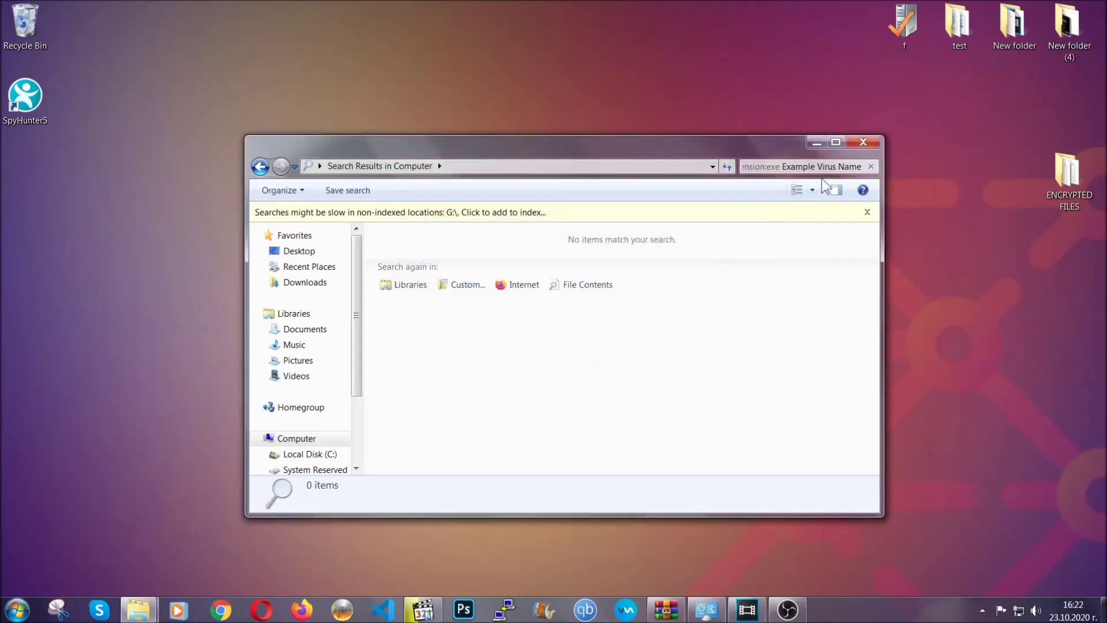
{"action": "left_click", "coordinate": [863, 143]}
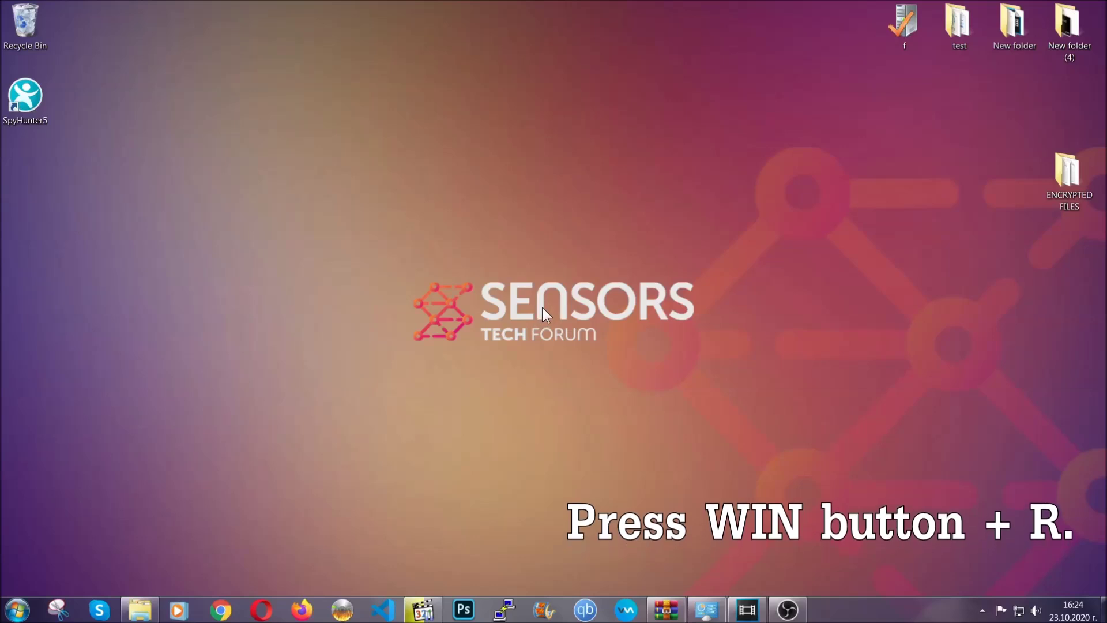
Run REGEDIT from the Win+R dialog in place of the existing cmd entry
{"action": "key", "text": "super+r"}
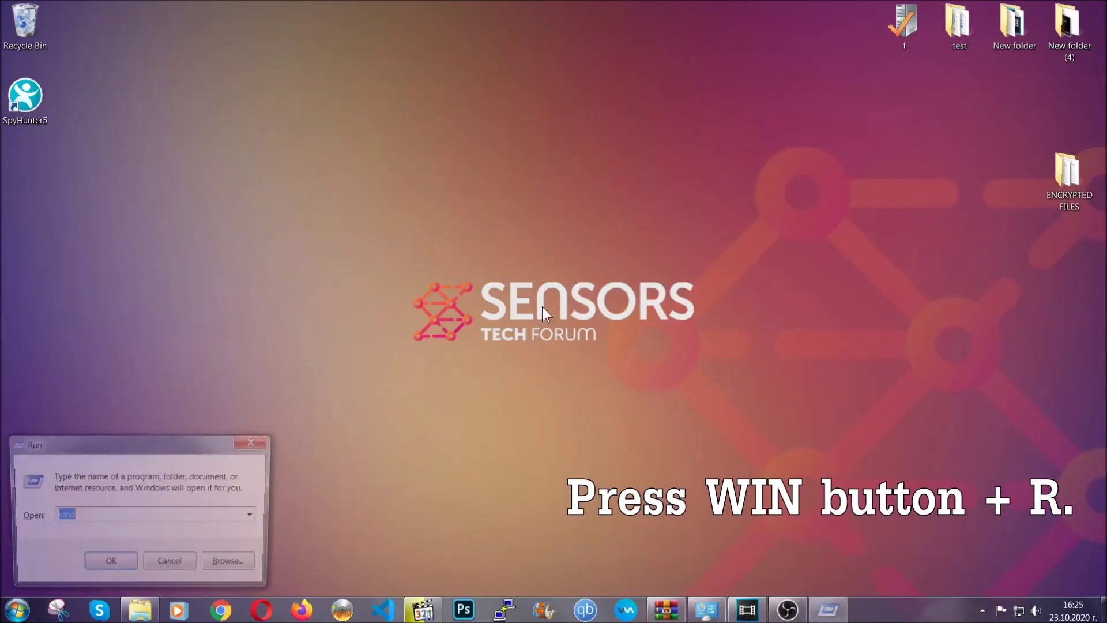
{"action": "left_click", "coordinate": [106, 521]}
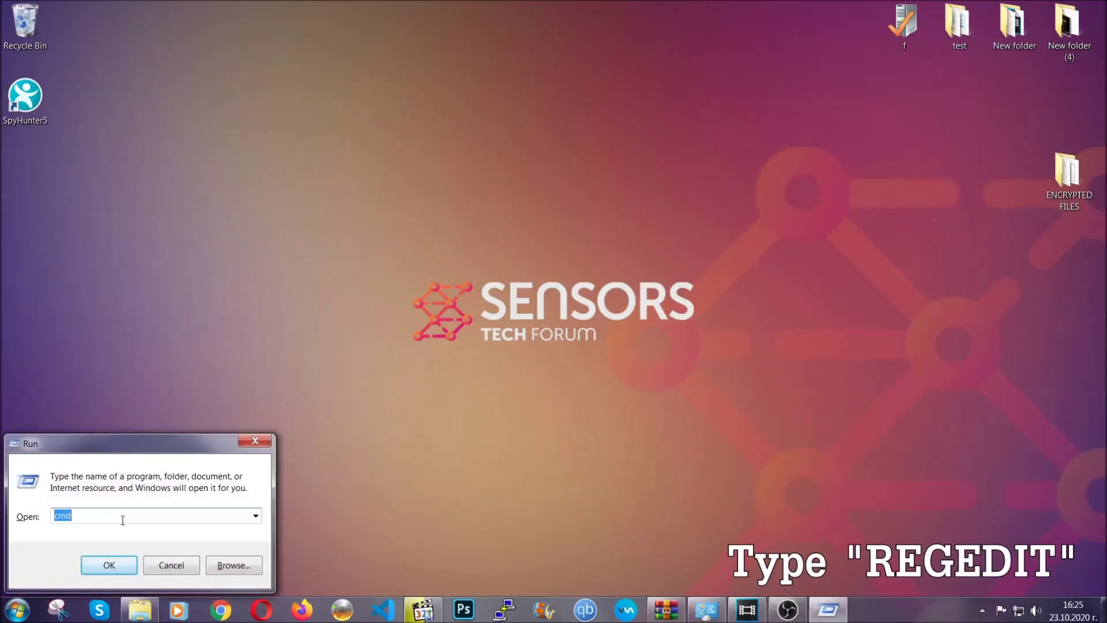
{"action": "double_click", "coordinate": [106, 523]}
{"action": "type", "text": "REG"}
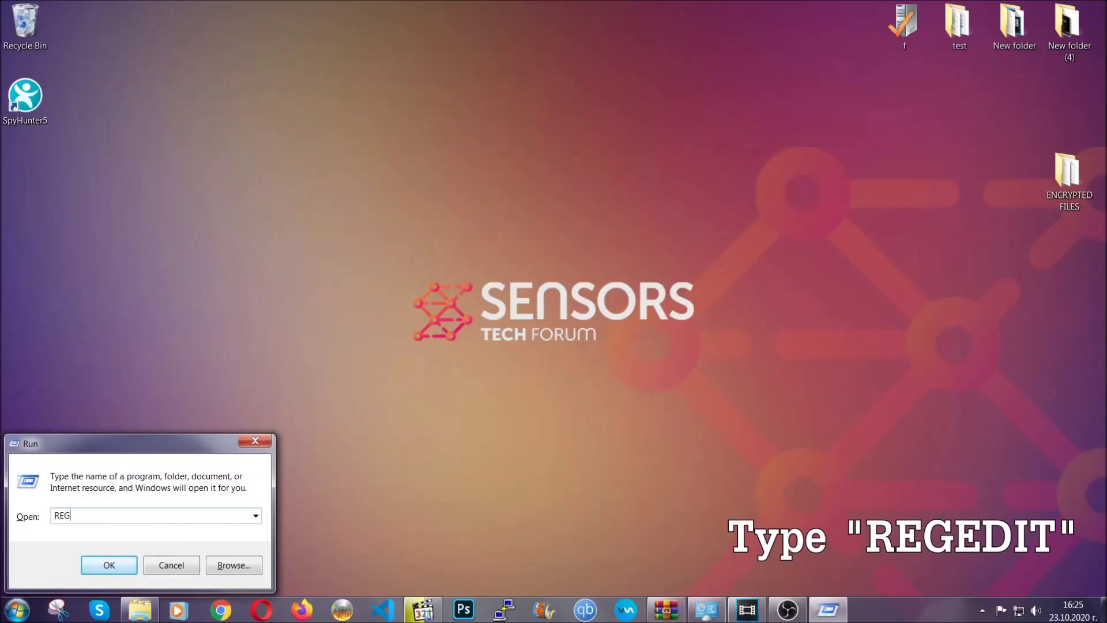
{"action": "type", "text": "EDIT"}
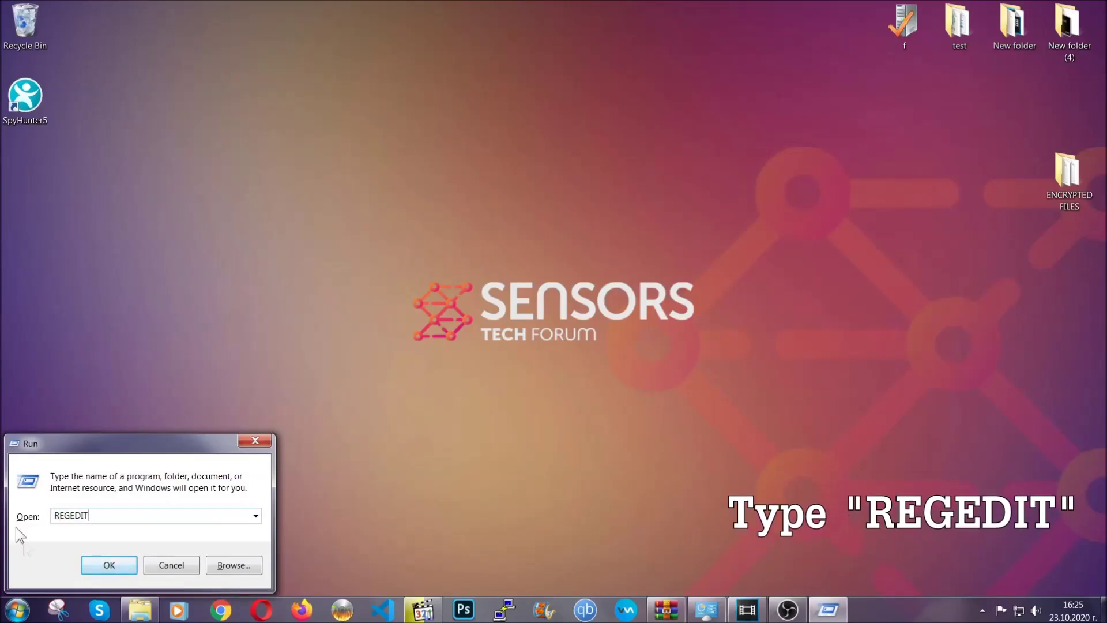
{"action": "left_click", "coordinate": [97, 562]}
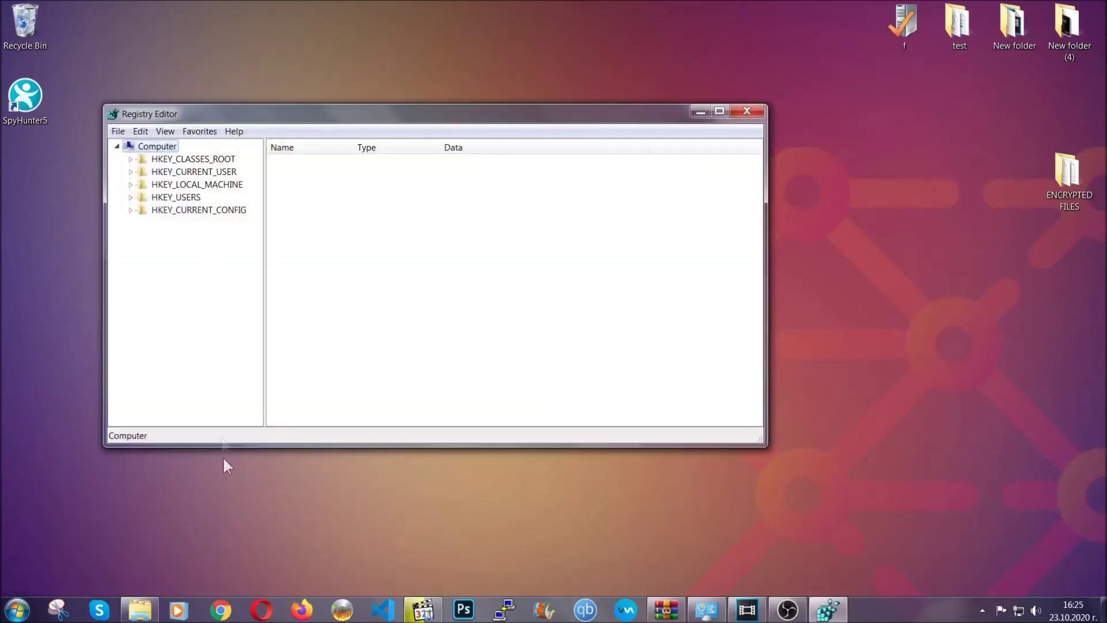
Export the whole registry (range All) as BACKUP.reg on the Desktop
{"action": "left_click", "coordinate": [118, 132]}
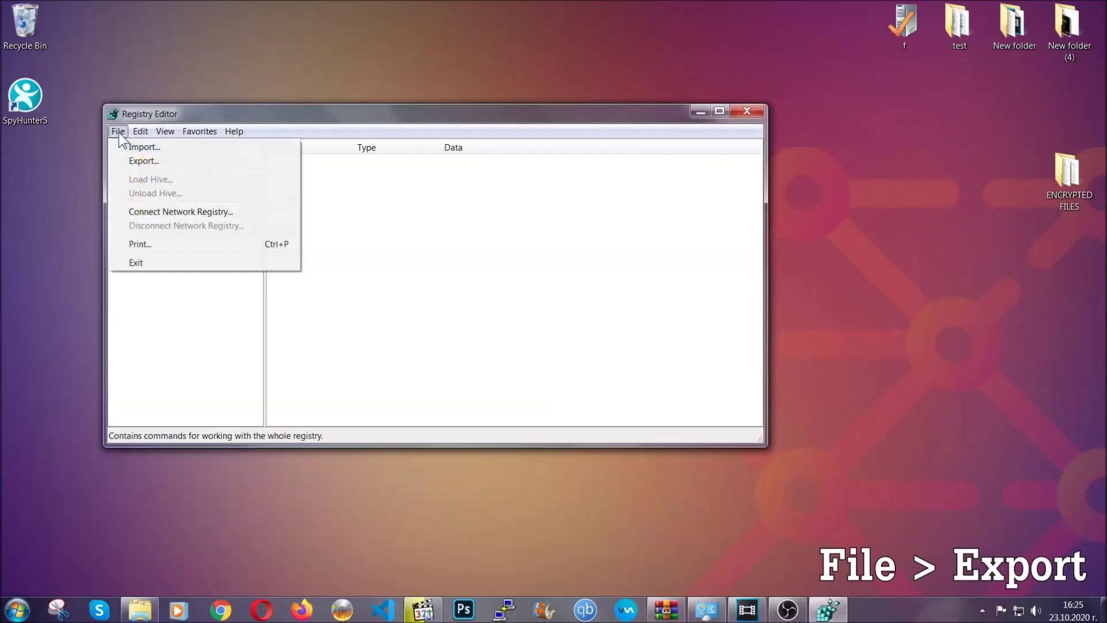
{"action": "left_click", "coordinate": [145, 160]}
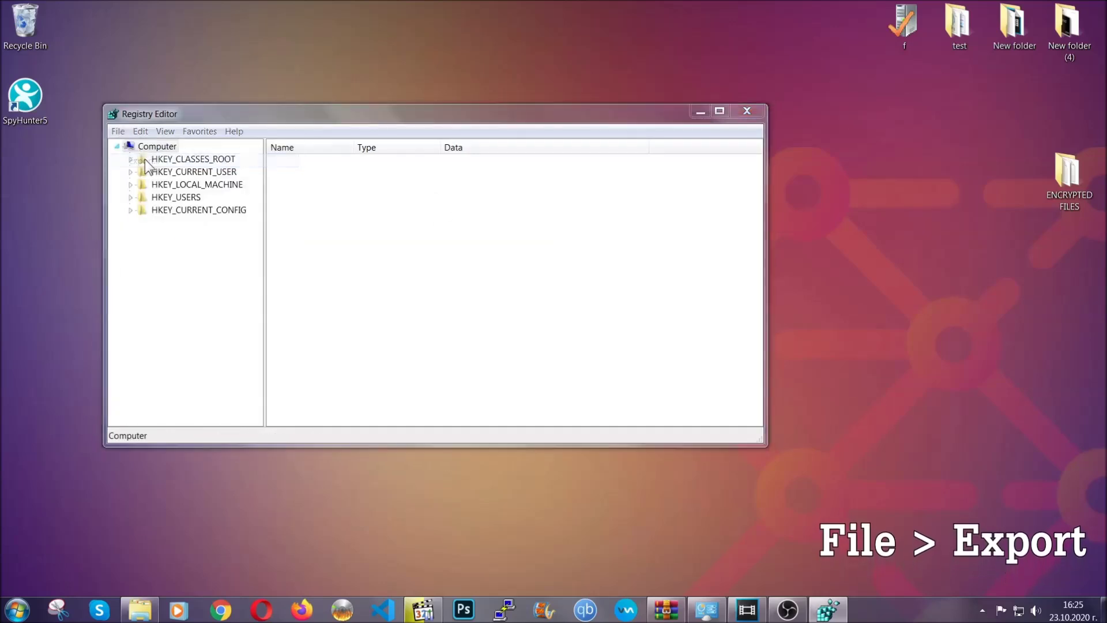
{"action": "left_click", "coordinate": [145, 246]}
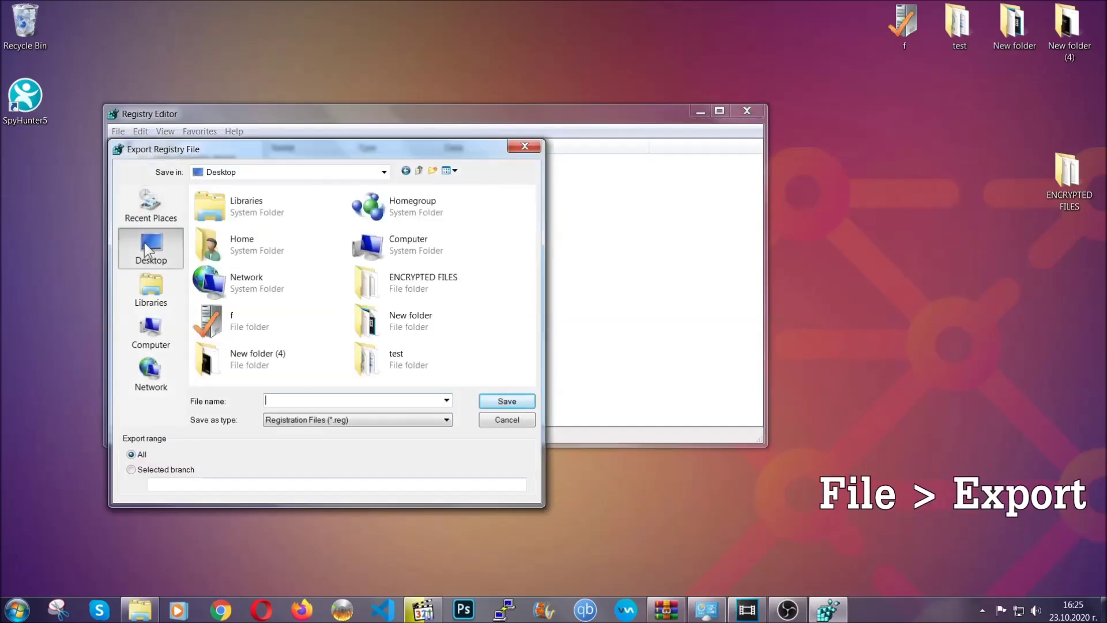
{"action": "left_click", "coordinate": [132, 456]}
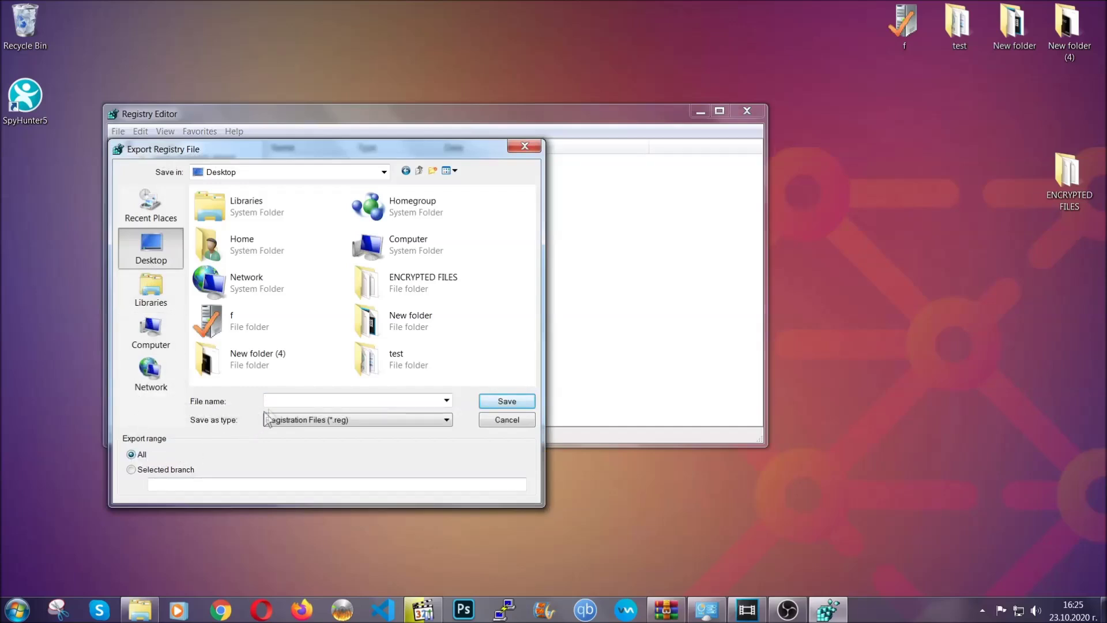
{"action": "left_click", "coordinate": [282, 400]}
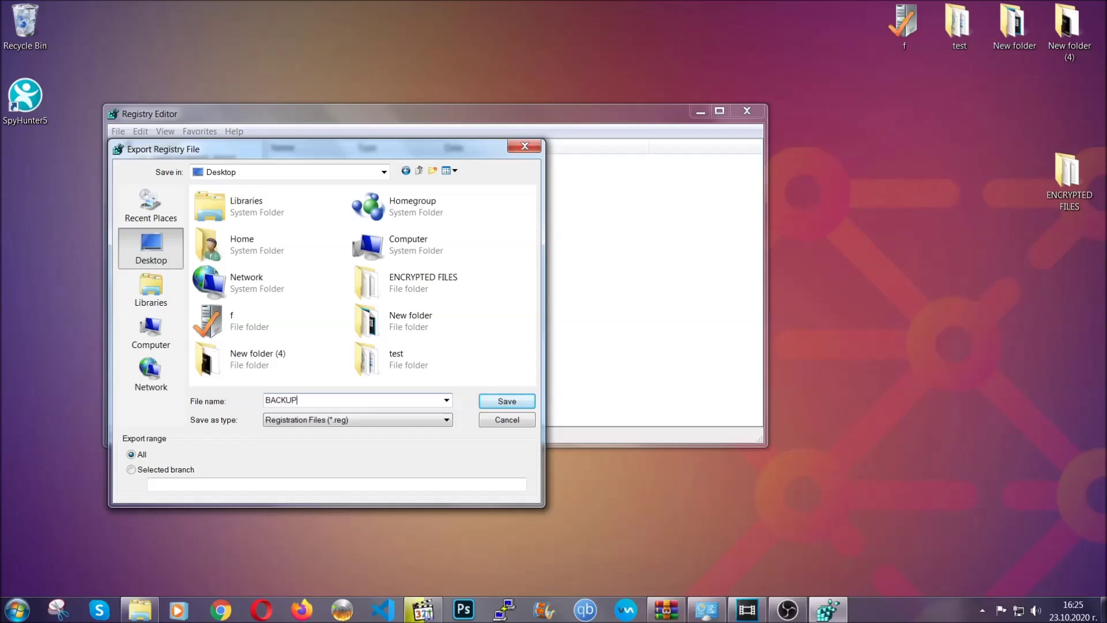
{"action": "left_click", "coordinate": [499, 402]}
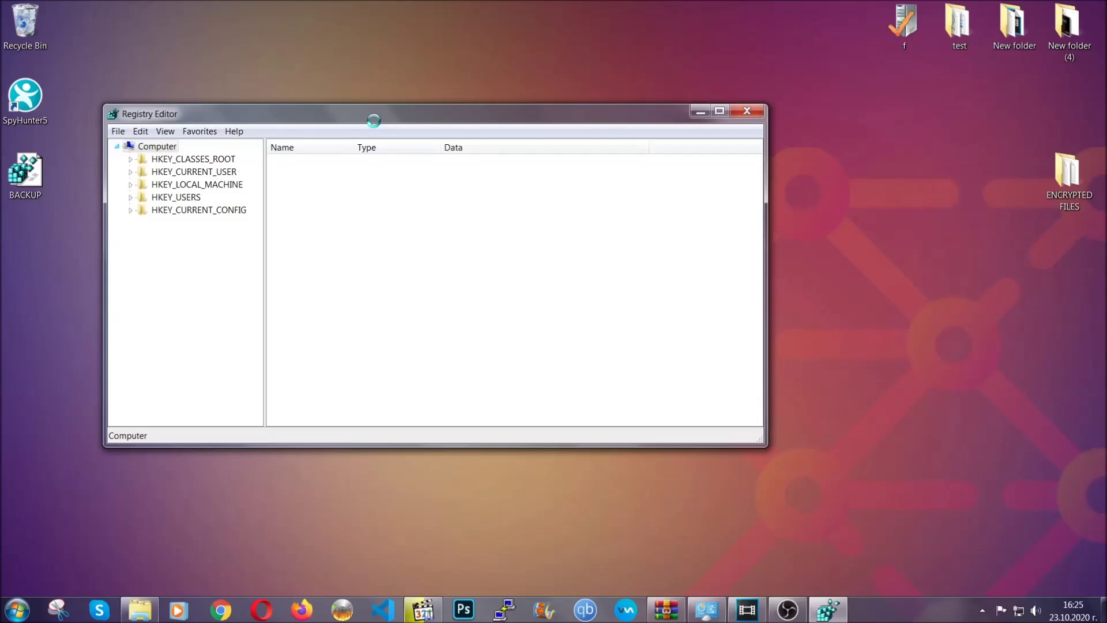
{"action": "left_click_drag", "start_coordinate": [374, 120], "coordinate": [483, 156]}
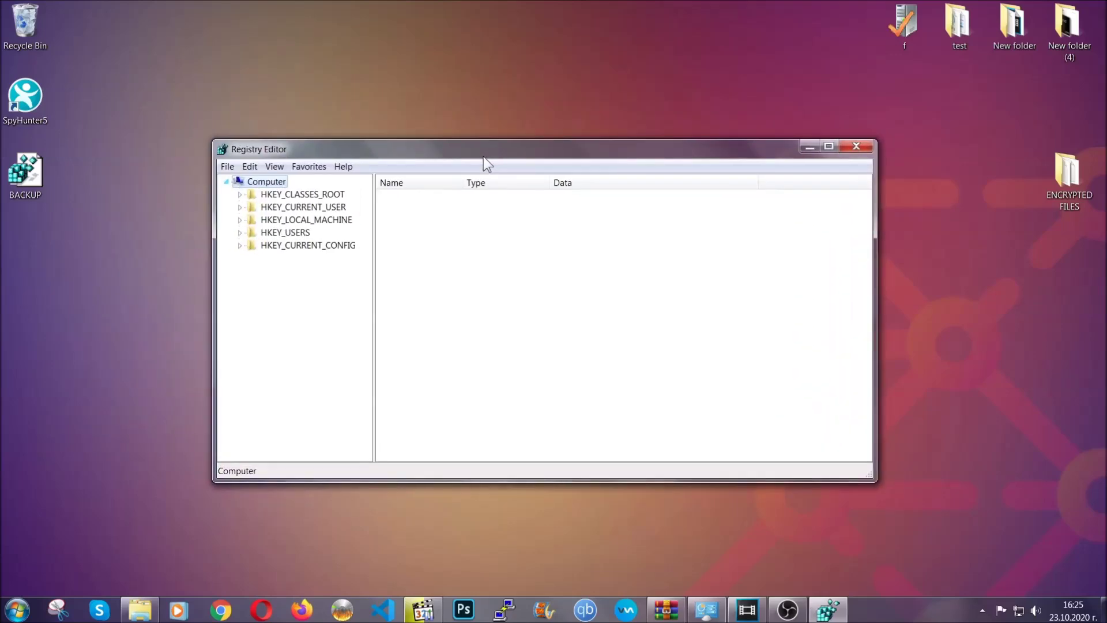
{"action": "left_click", "coordinate": [227, 167]}
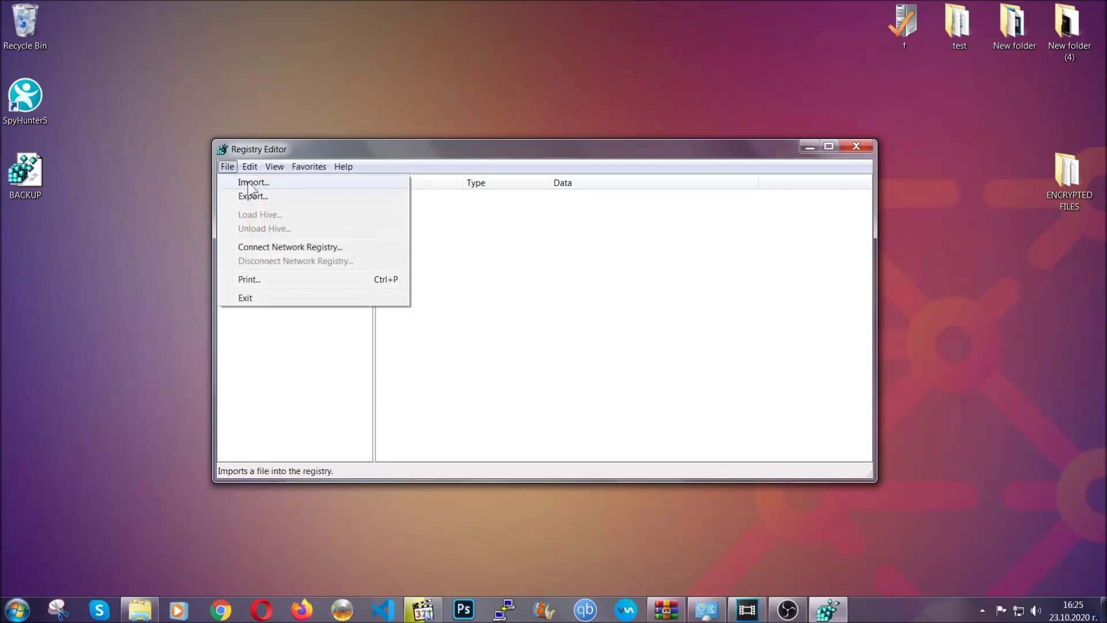
{"action": "left_click", "coordinate": [228, 168]}
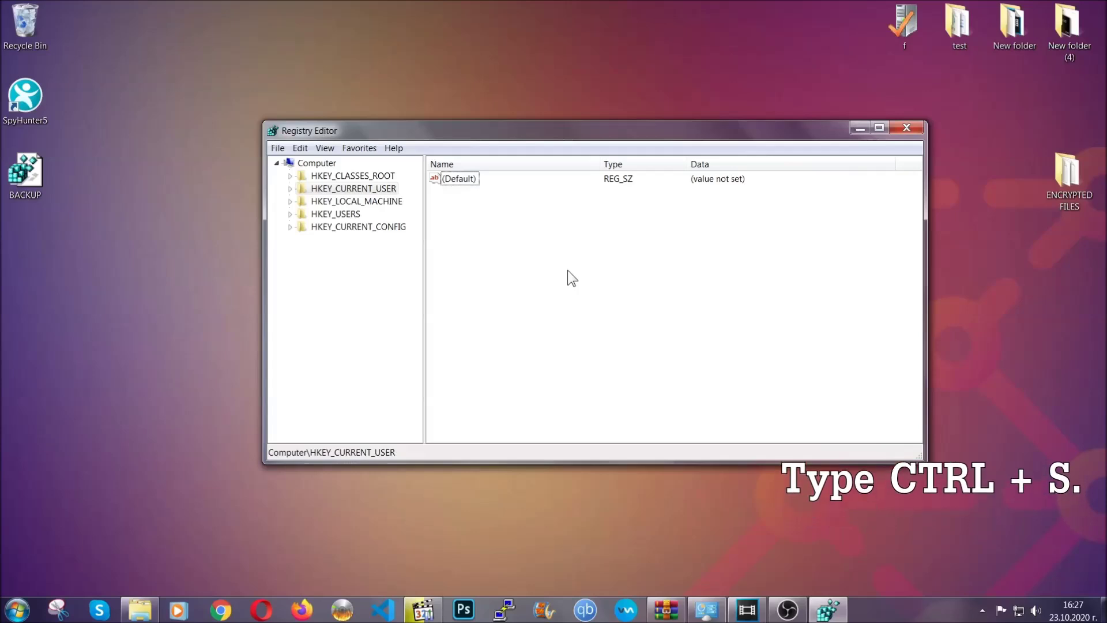
Search the registry for RunOnce, then select the neighbouring CurrentVersion\Run key
{"action": "key", "text": "ctrl+f"}
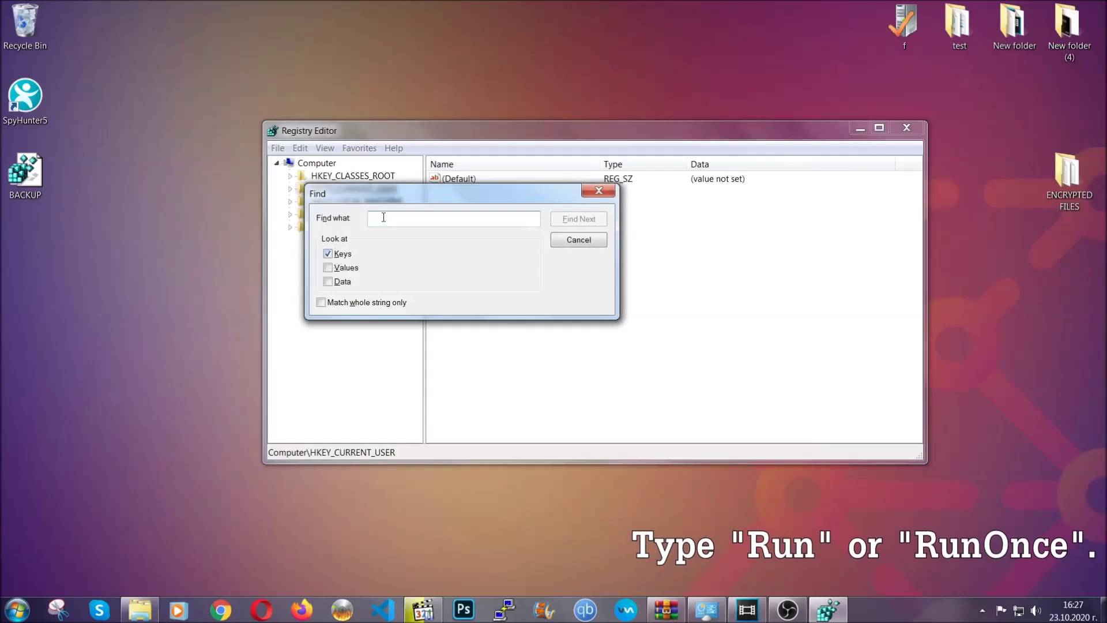
{"action": "type", "text": "RunO"}
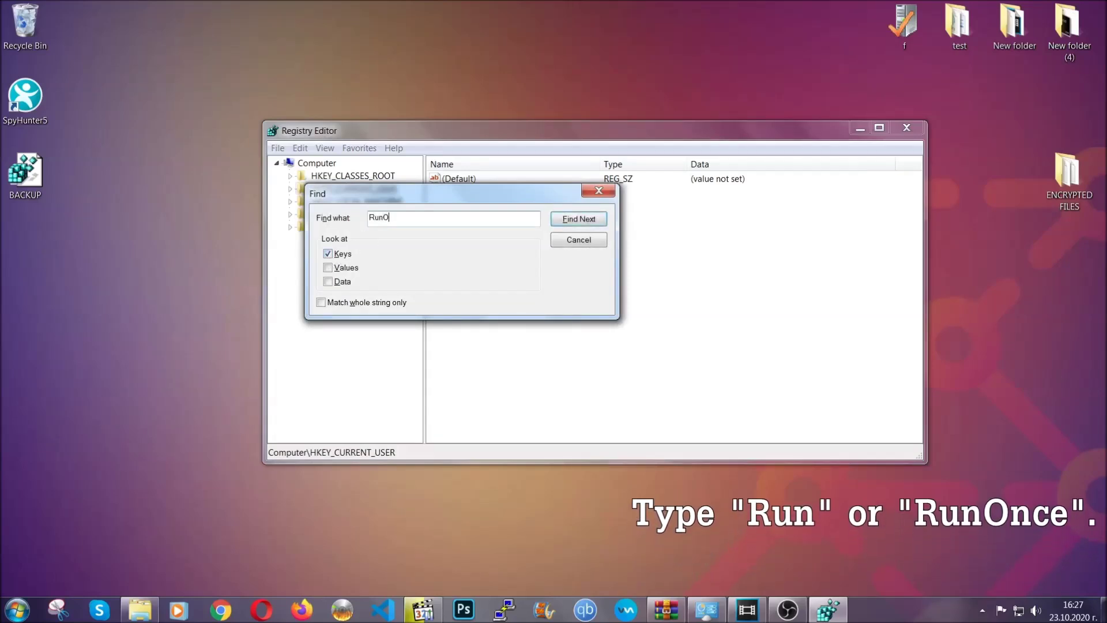
{"action": "type", "text": "nce"}
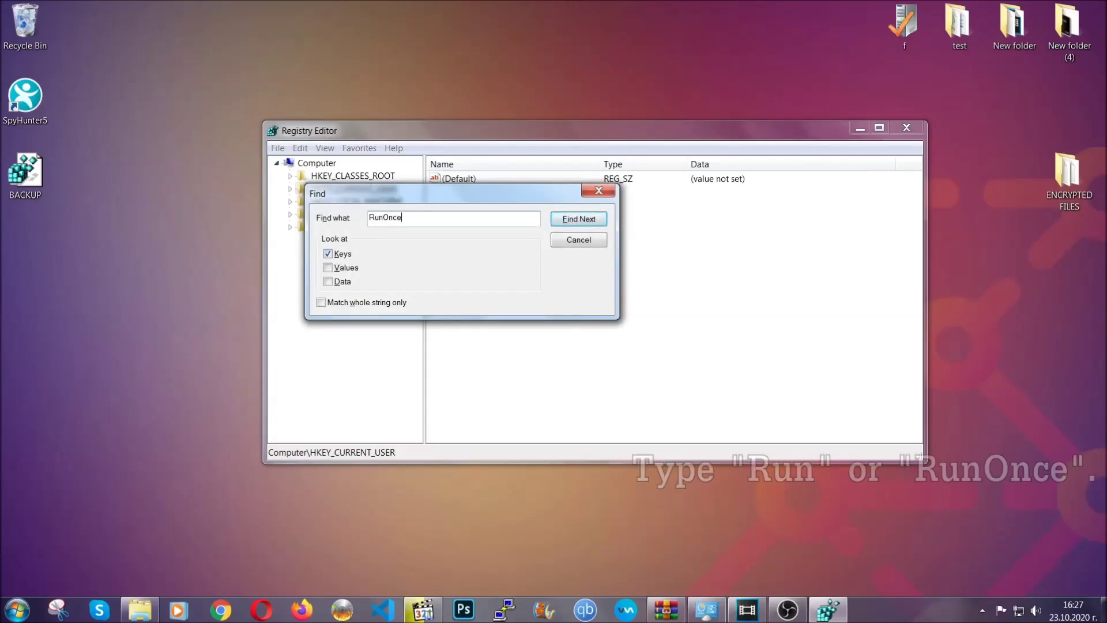
{"action": "left_click", "coordinate": [578, 219]}
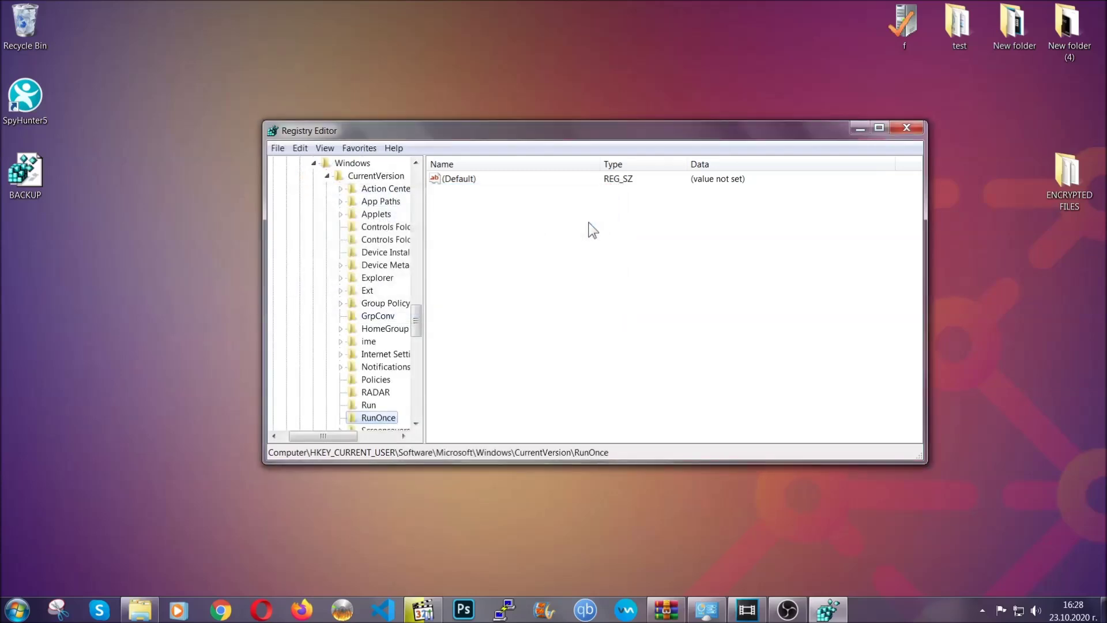
{"action": "left_click_drag", "start_coordinate": [420, 315], "coordinate": [415, 333]}
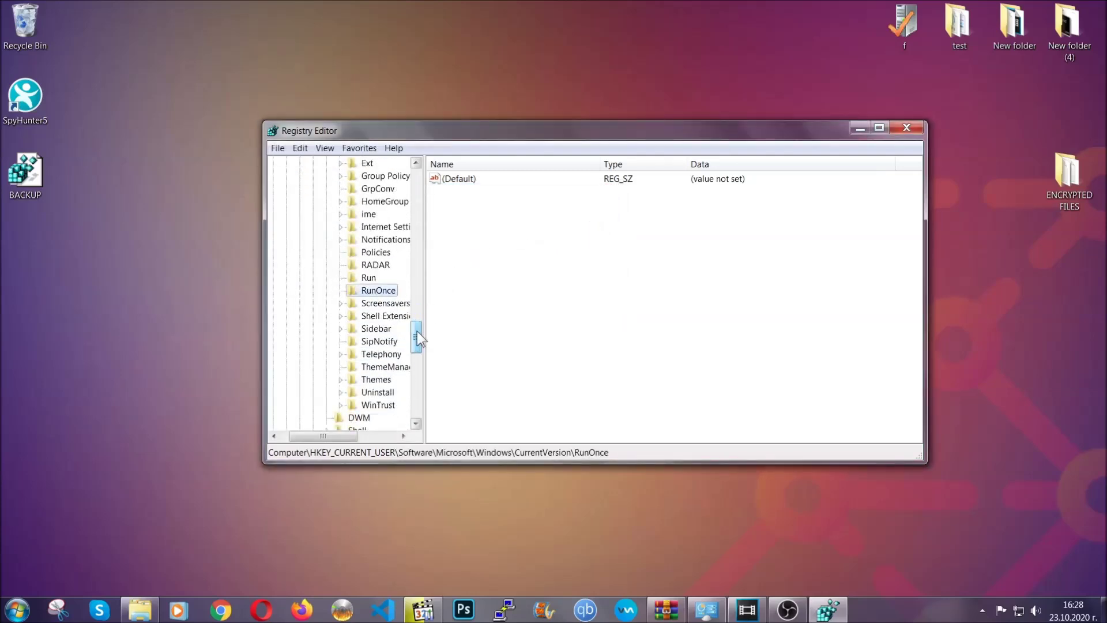
{"action": "left_click", "coordinate": [368, 278]}
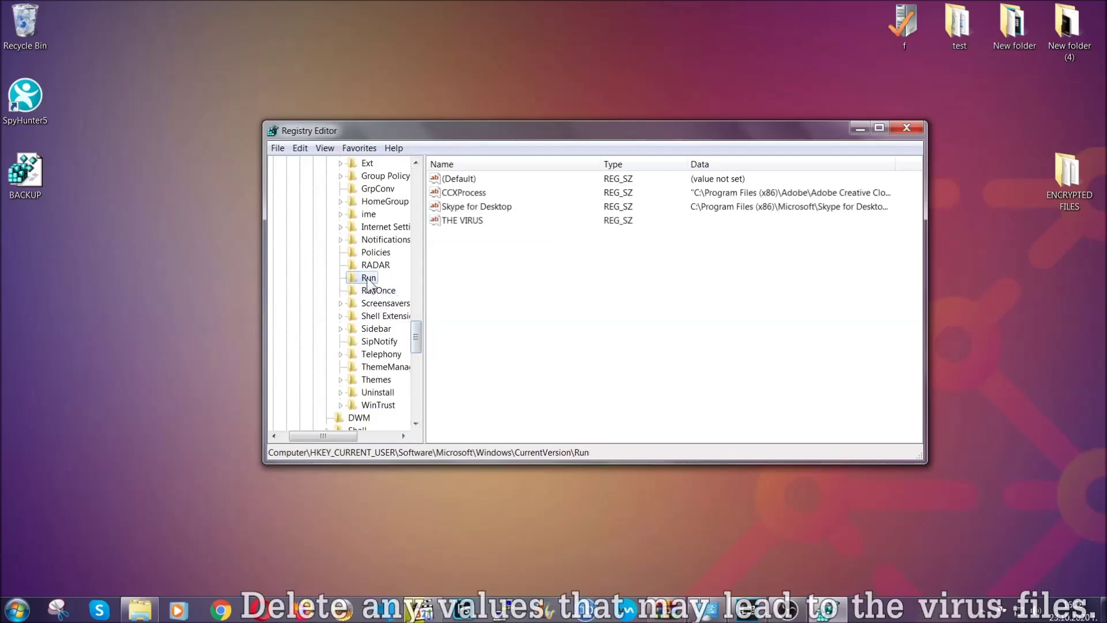
Delete THE VIRUS value from the Run key, confirm, and close Registry Editor
{"action": "left_click", "coordinate": [454, 222]}
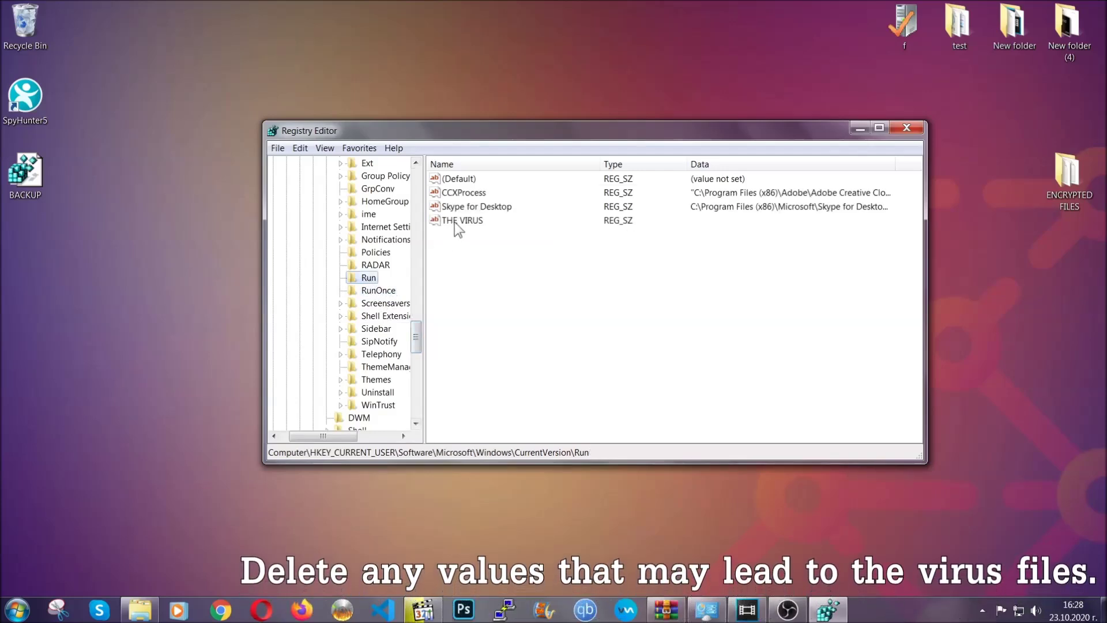
{"action": "right_click", "coordinate": [455, 222]}
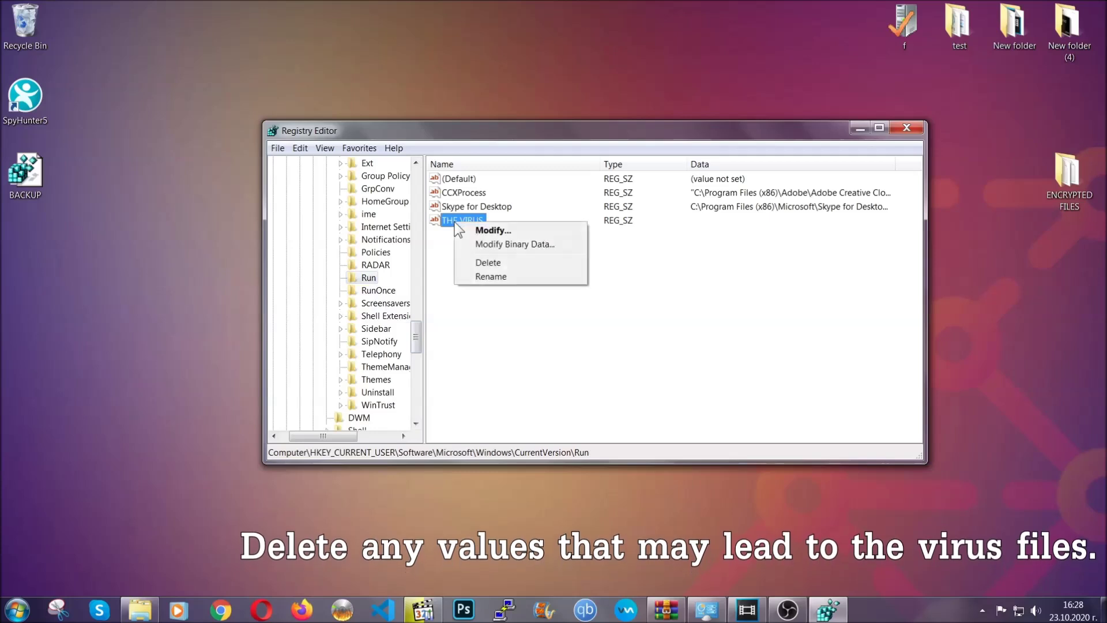
{"action": "left_click", "coordinate": [478, 262]}
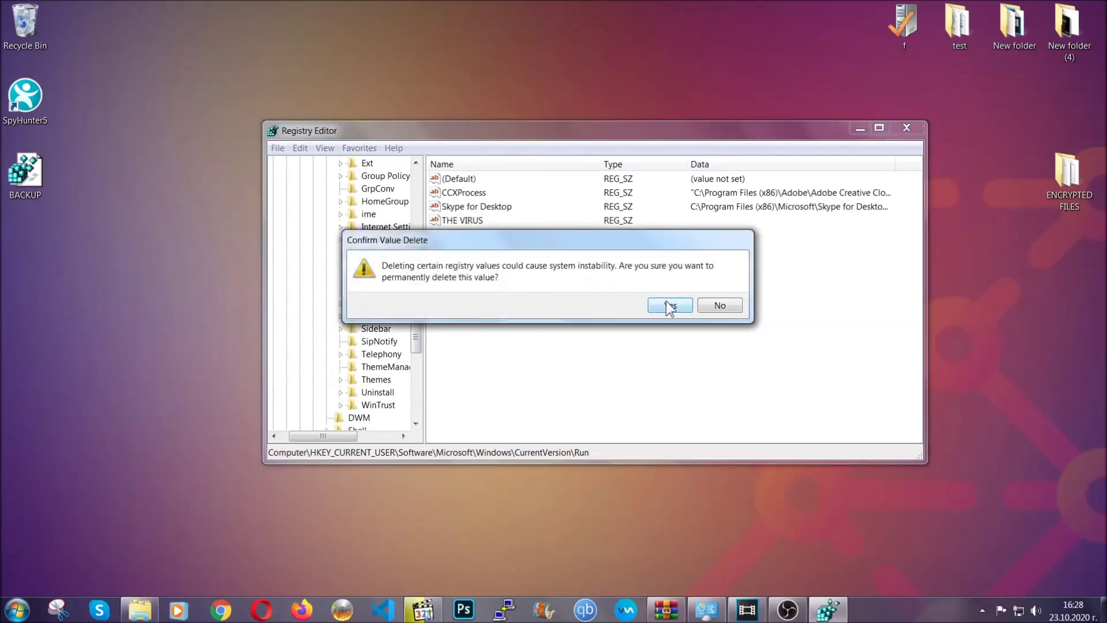
{"action": "left_click", "coordinate": [669, 306]}
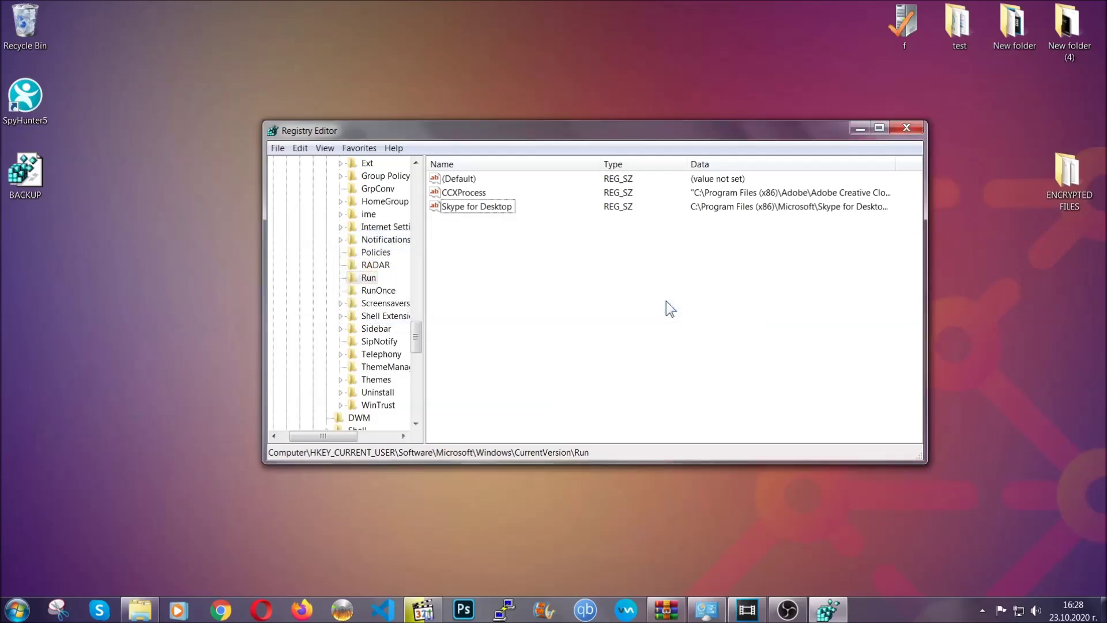
{"action": "left_click", "coordinate": [915, 126]}
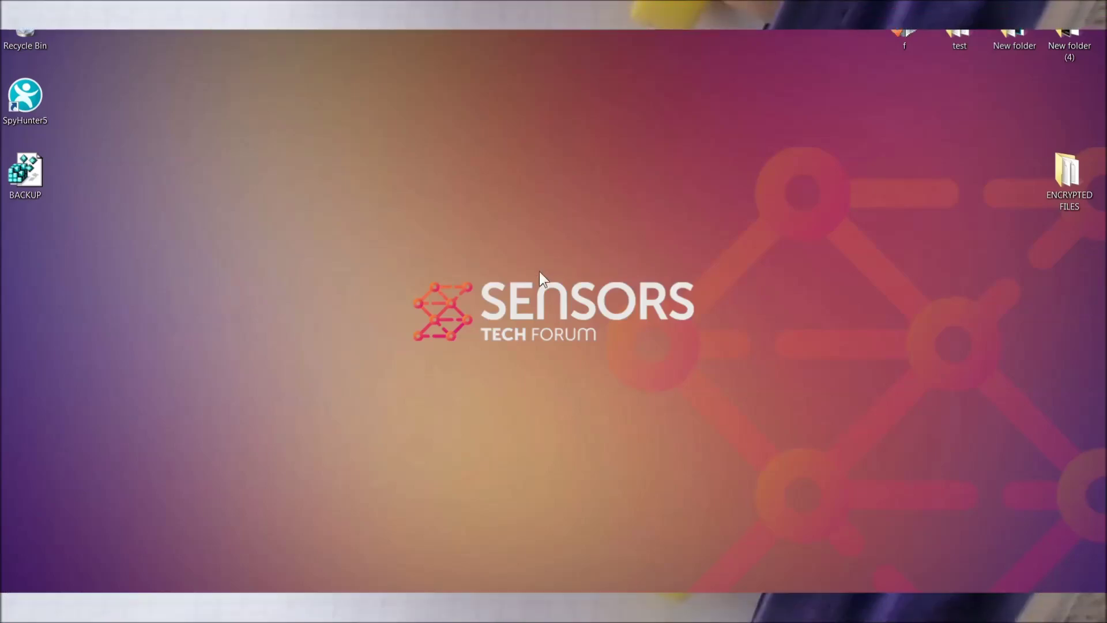